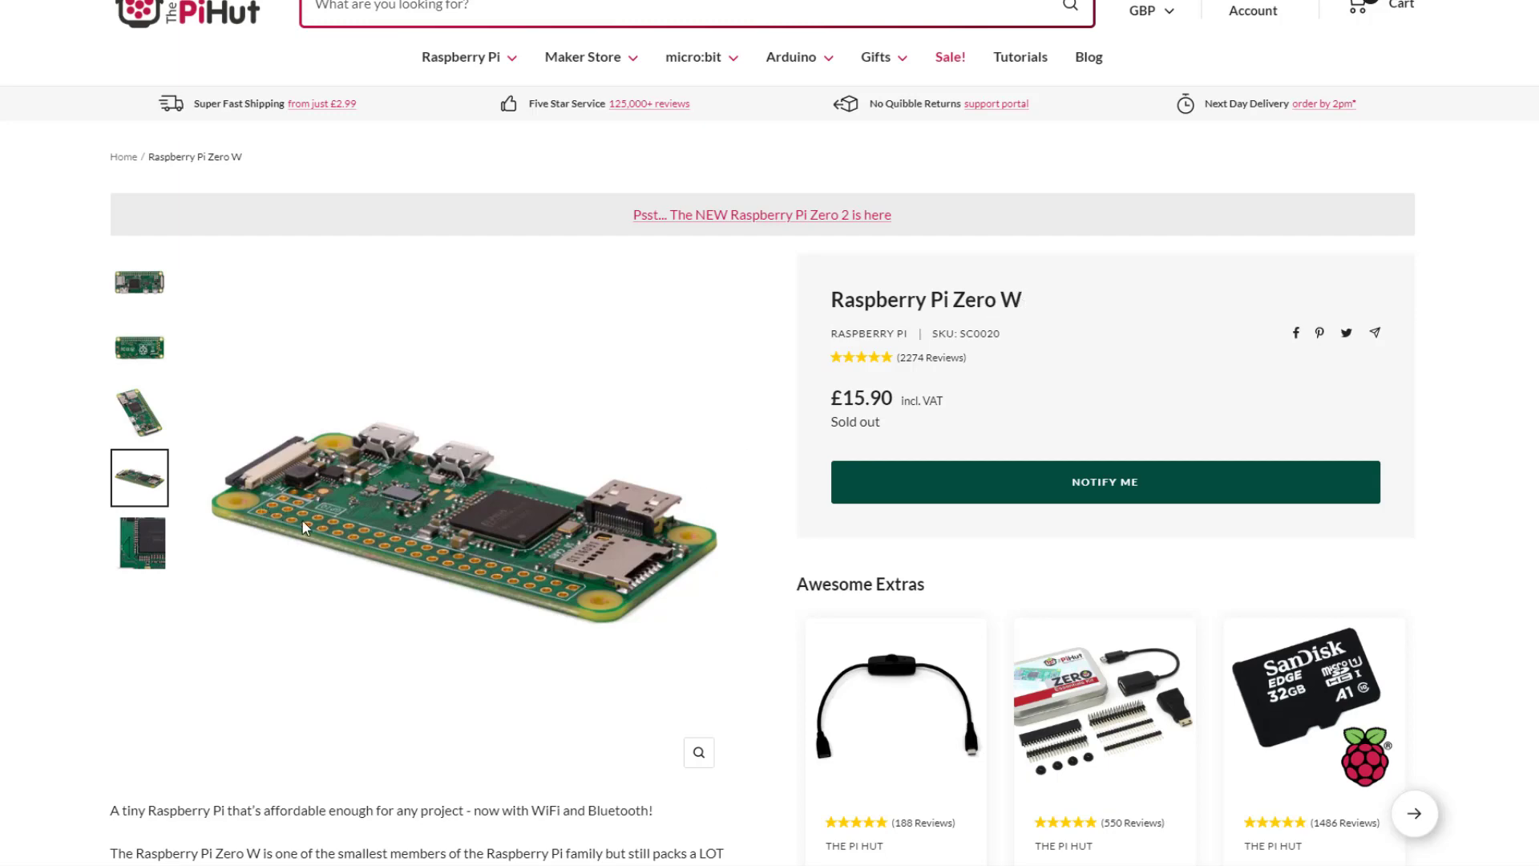
Step: Scroll The Pi Hut page down to the suggested micro SD card in Awesome Extras
{"action": "scroll", "coordinate": [1505, 696], "scroll_direction": "down", "scroll_amount": 1}
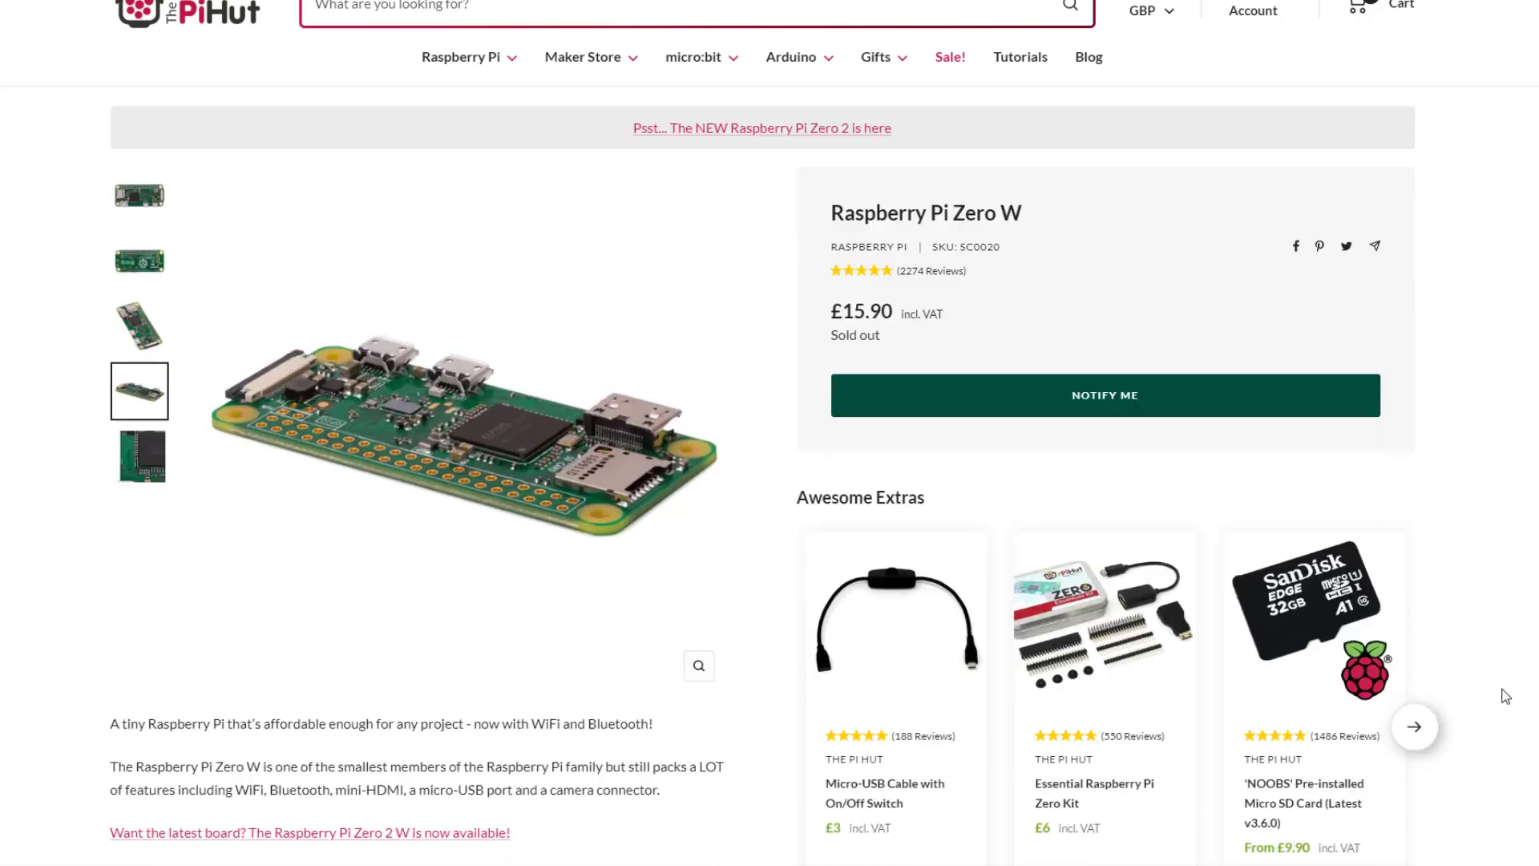
{"action": "scroll", "coordinate": [1505, 695], "scroll_direction": "down", "scroll_amount": 1}
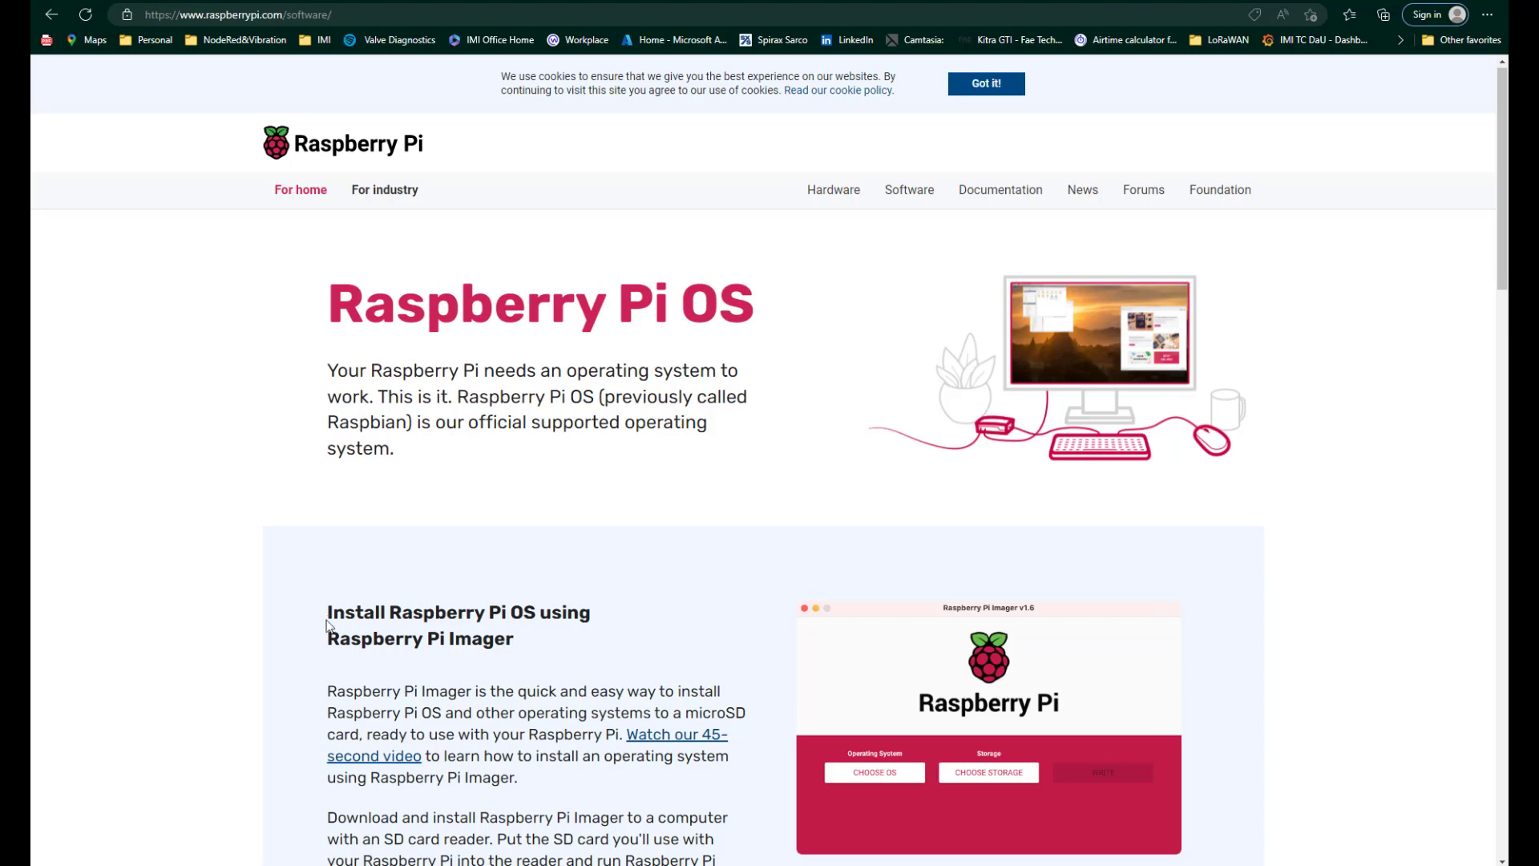
Step: Scroll through the Imager's Download for Windows and Manually install sections on raspberrypi.com/software
{"action": "scroll", "coordinate": [324, 646], "scroll_direction": "down", "scroll_amount": 3}
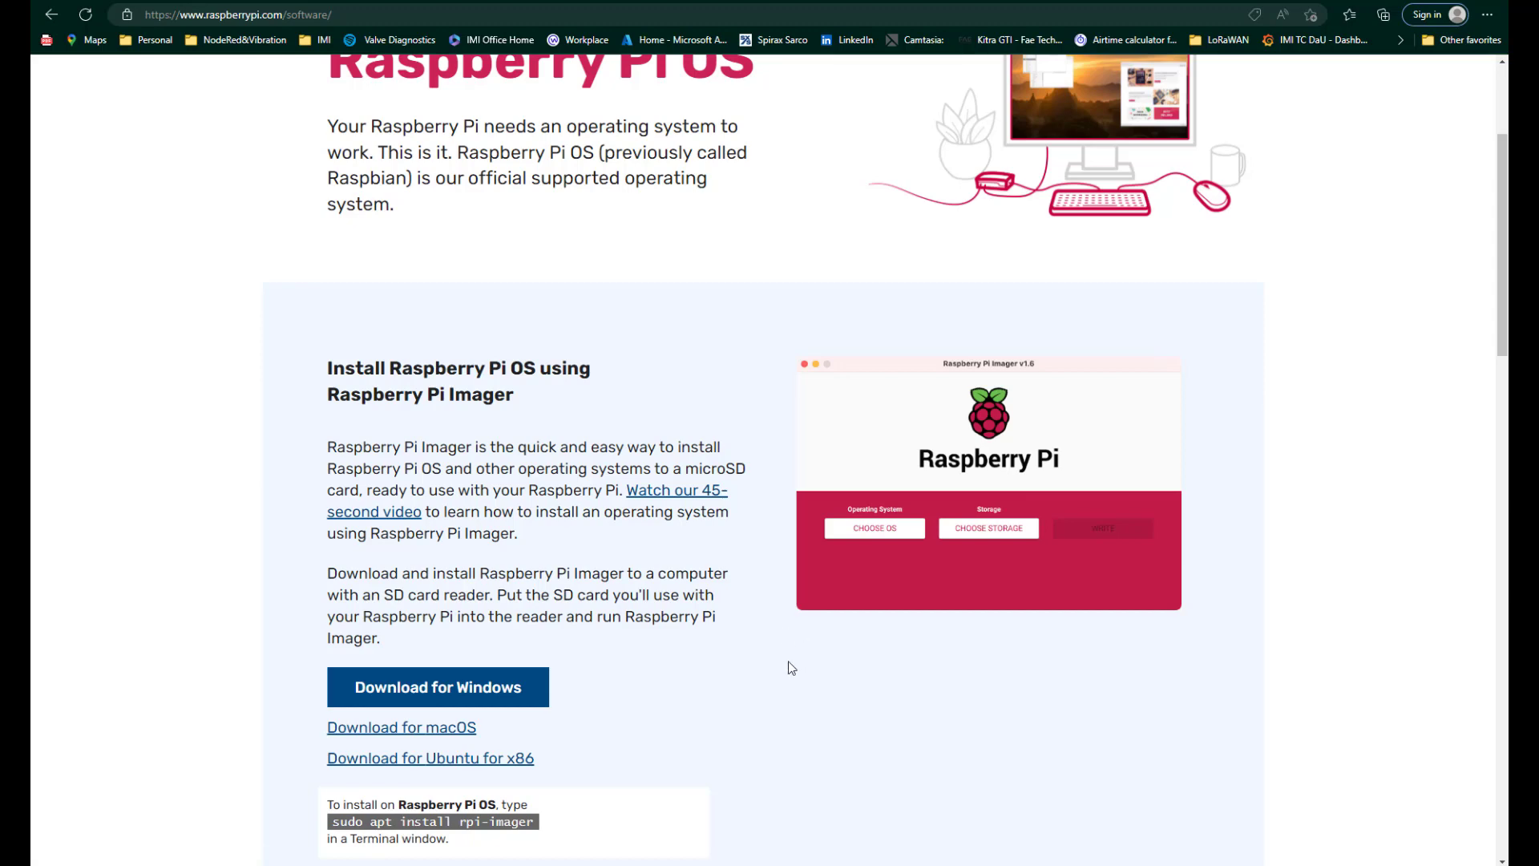
{"action": "scroll", "coordinate": [790, 668], "scroll_direction": "down", "scroll_amount": 5}
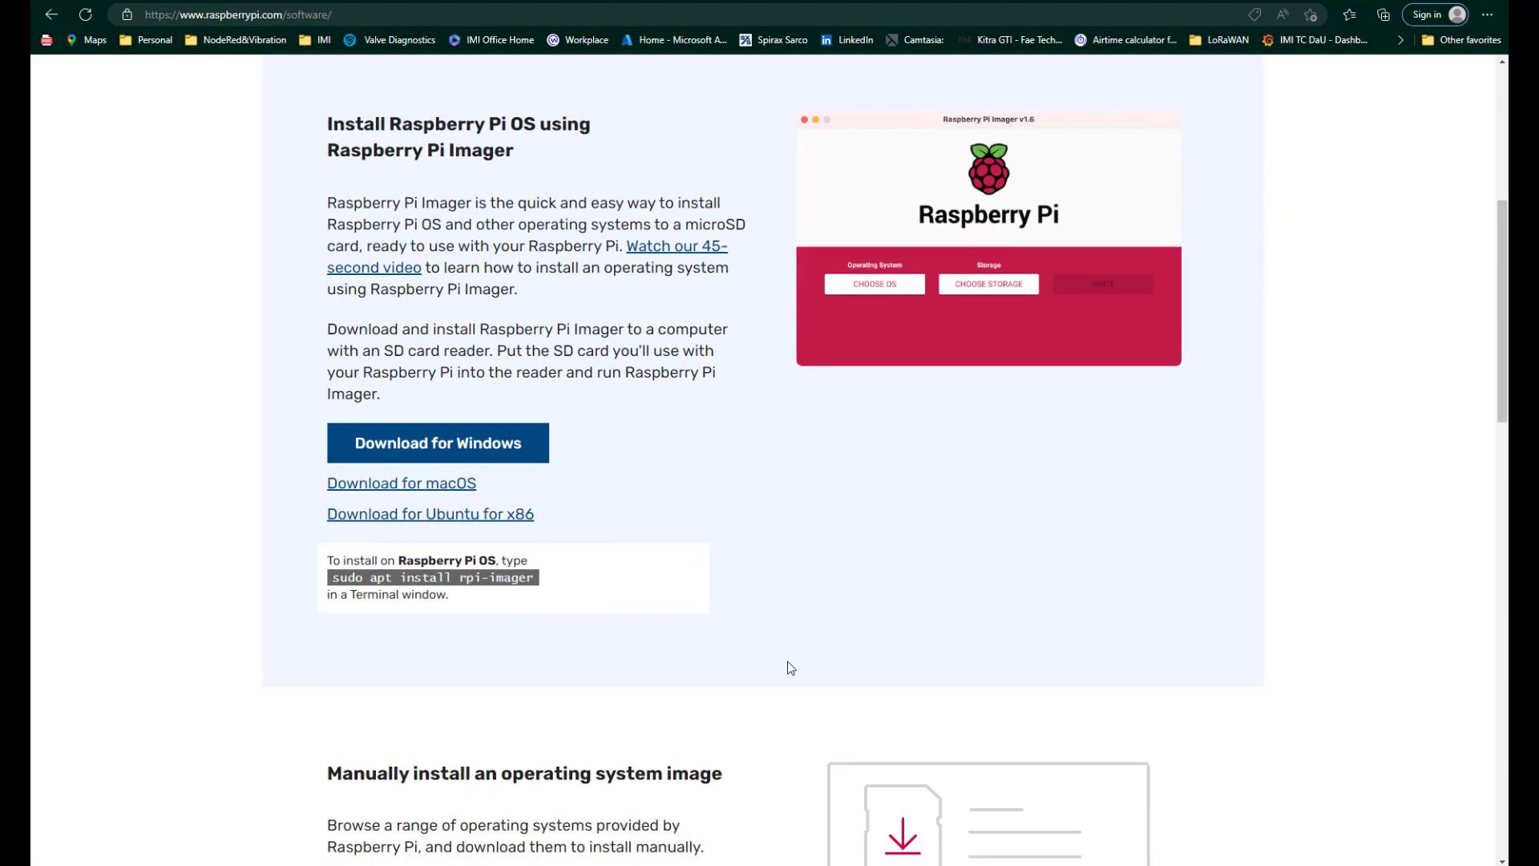
{"action": "scroll", "coordinate": [790, 668], "scroll_direction": "down", "scroll_amount": 2}
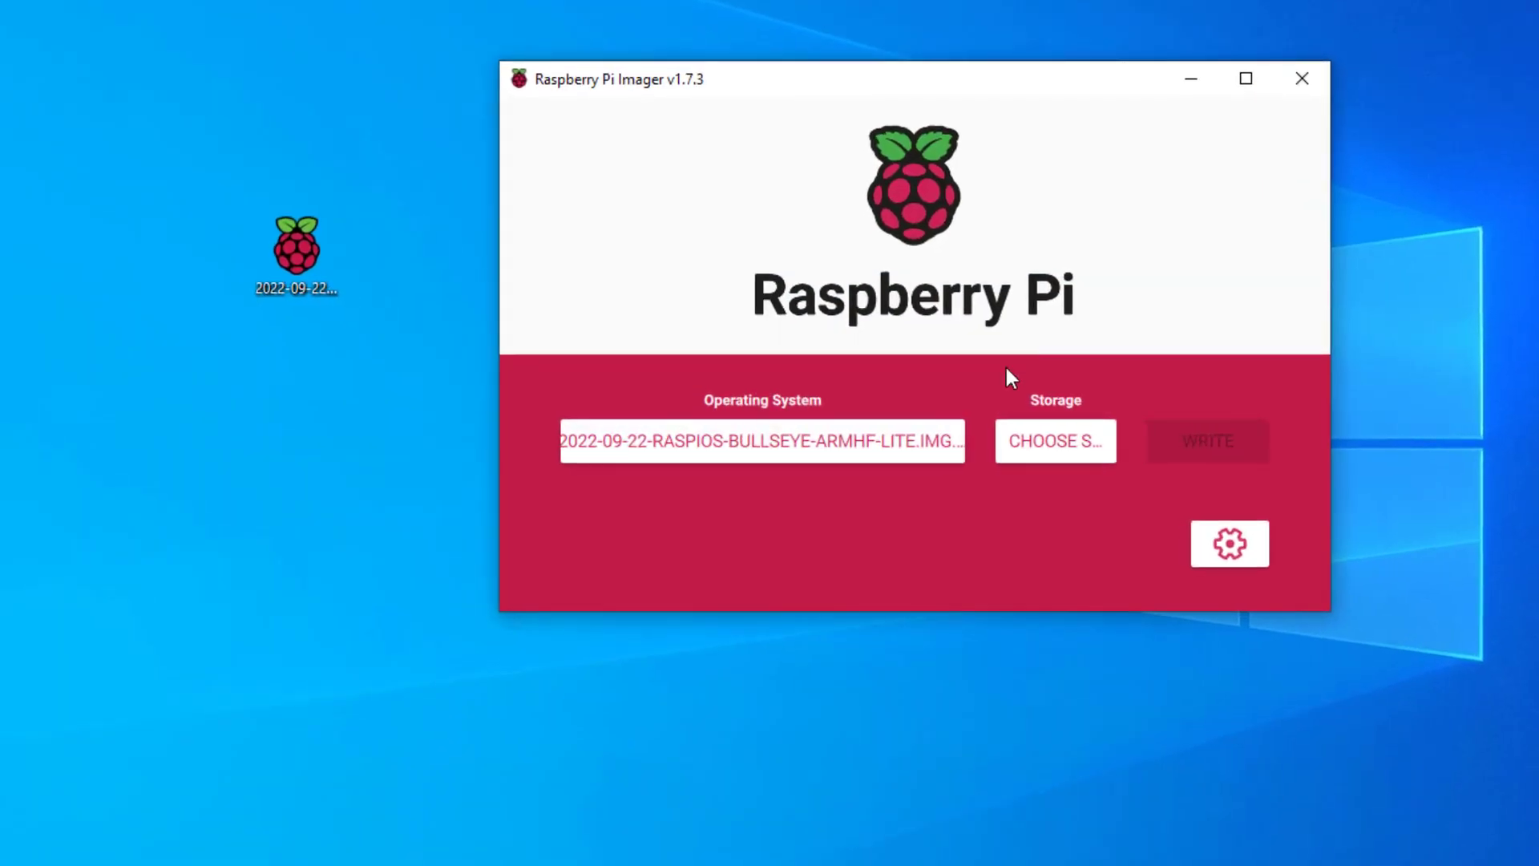
{"action": "left_click", "coordinate": [777, 449]}
{"action": "scroll", "coordinate": [930, 352], "scroll_direction": "up", "scroll_amount": 6}
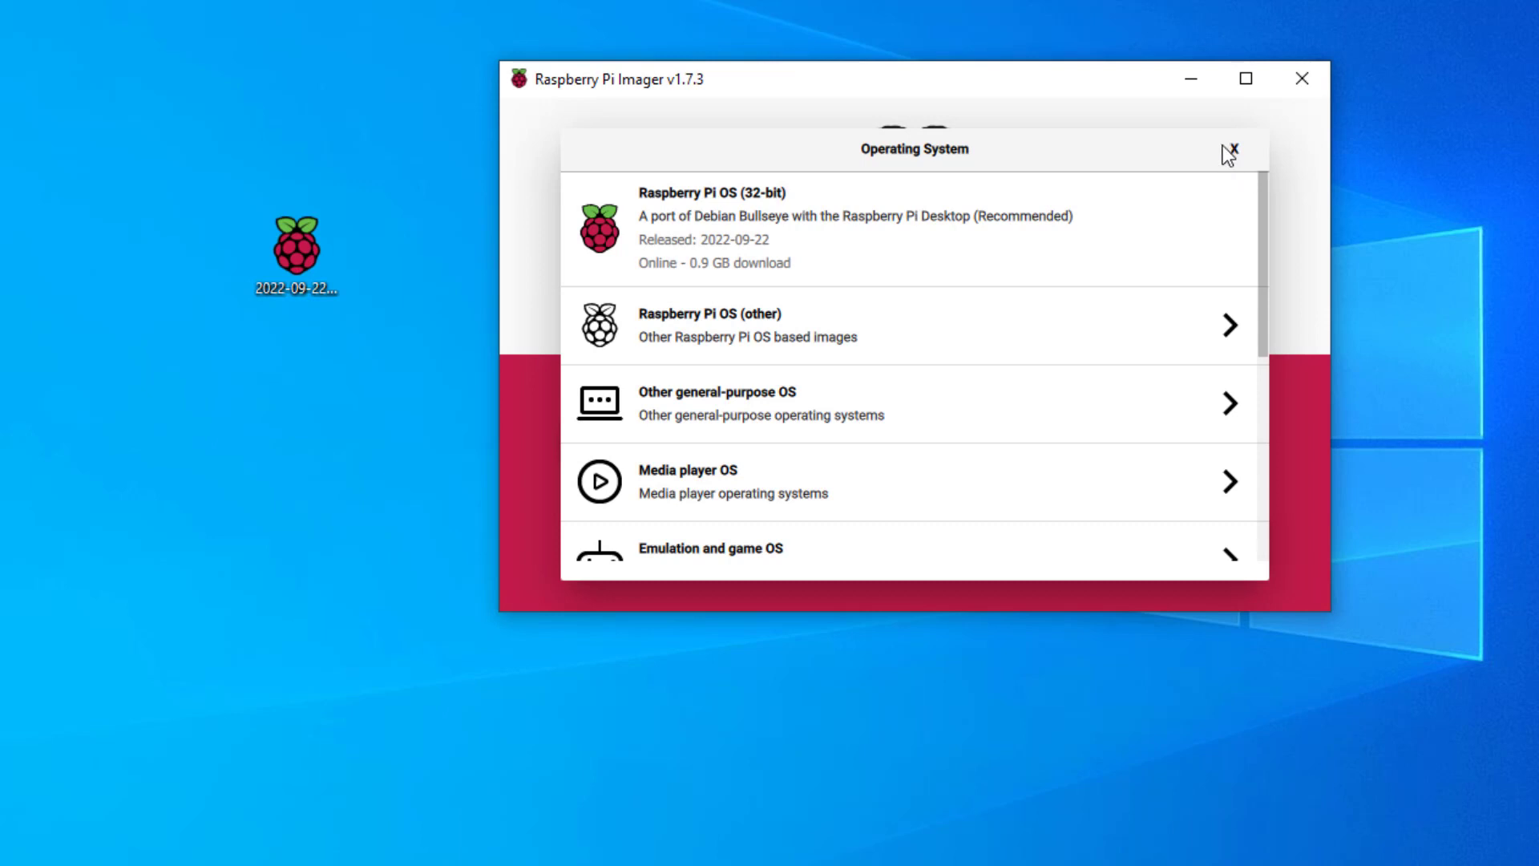
{"action": "left_click", "coordinate": [521, 250]}
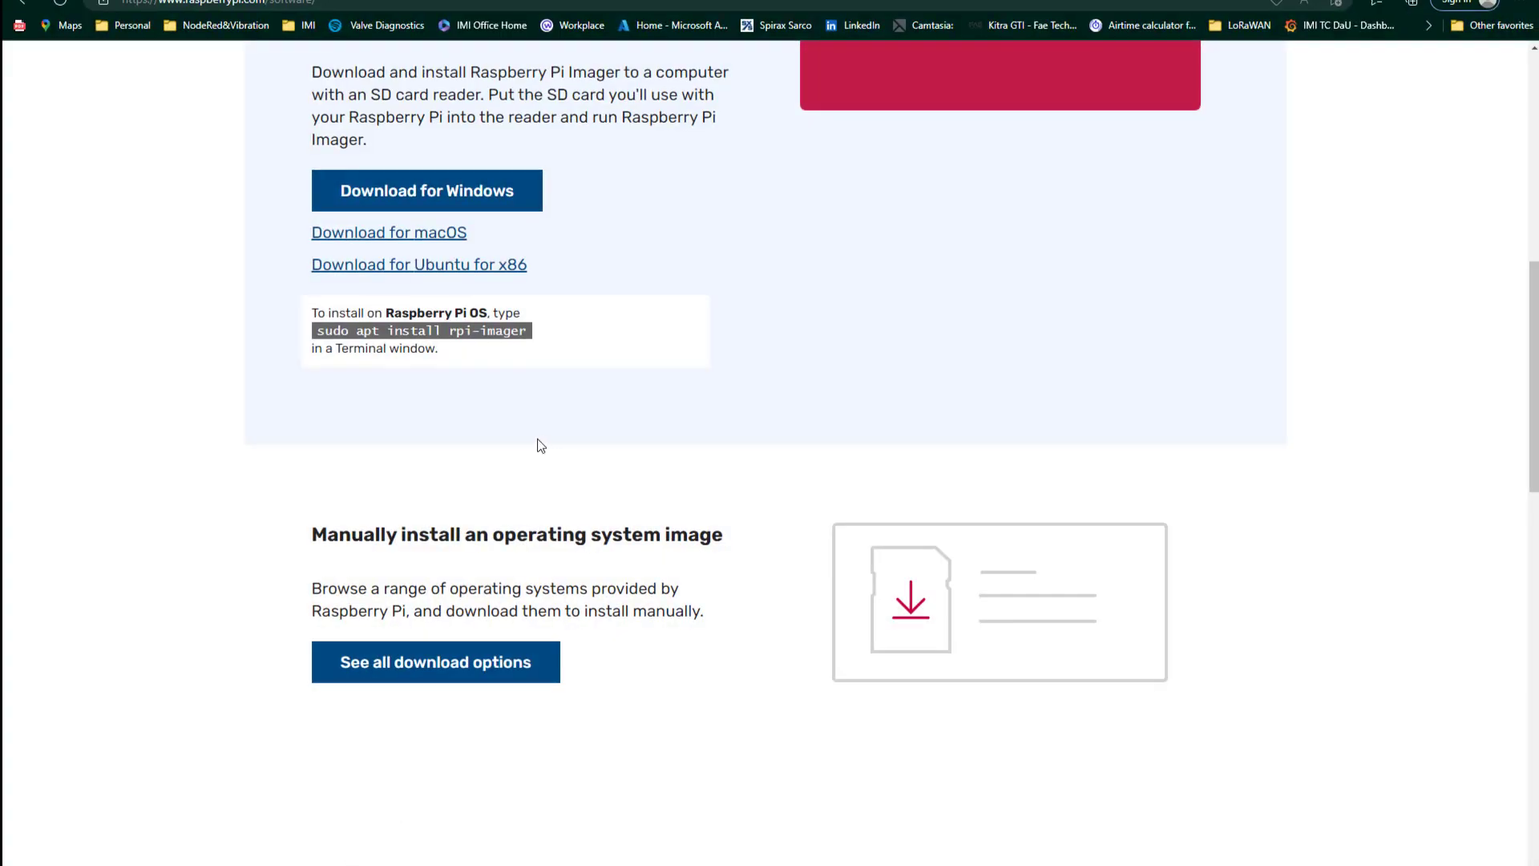
Step: Go to See all download options and locate 32-bit Raspberry Pi OS Lite (September 22nd 2022, 338MB)
{"action": "scroll", "coordinate": [540, 446], "scroll_direction": "up", "scroll_amount": 9}
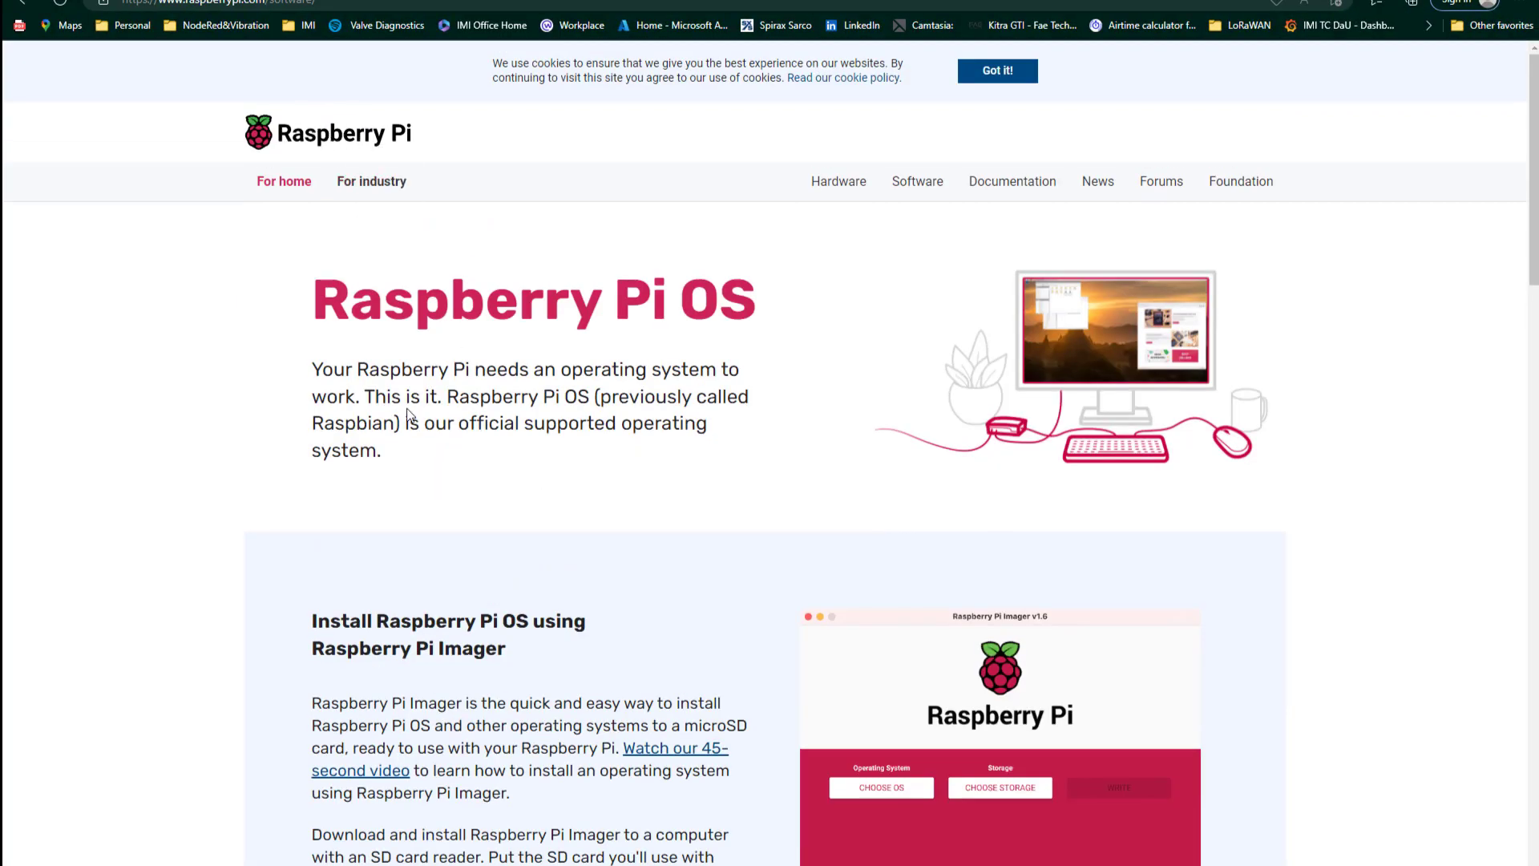
{"action": "scroll", "coordinate": [410, 414], "scroll_direction": "down", "scroll_amount": 12}
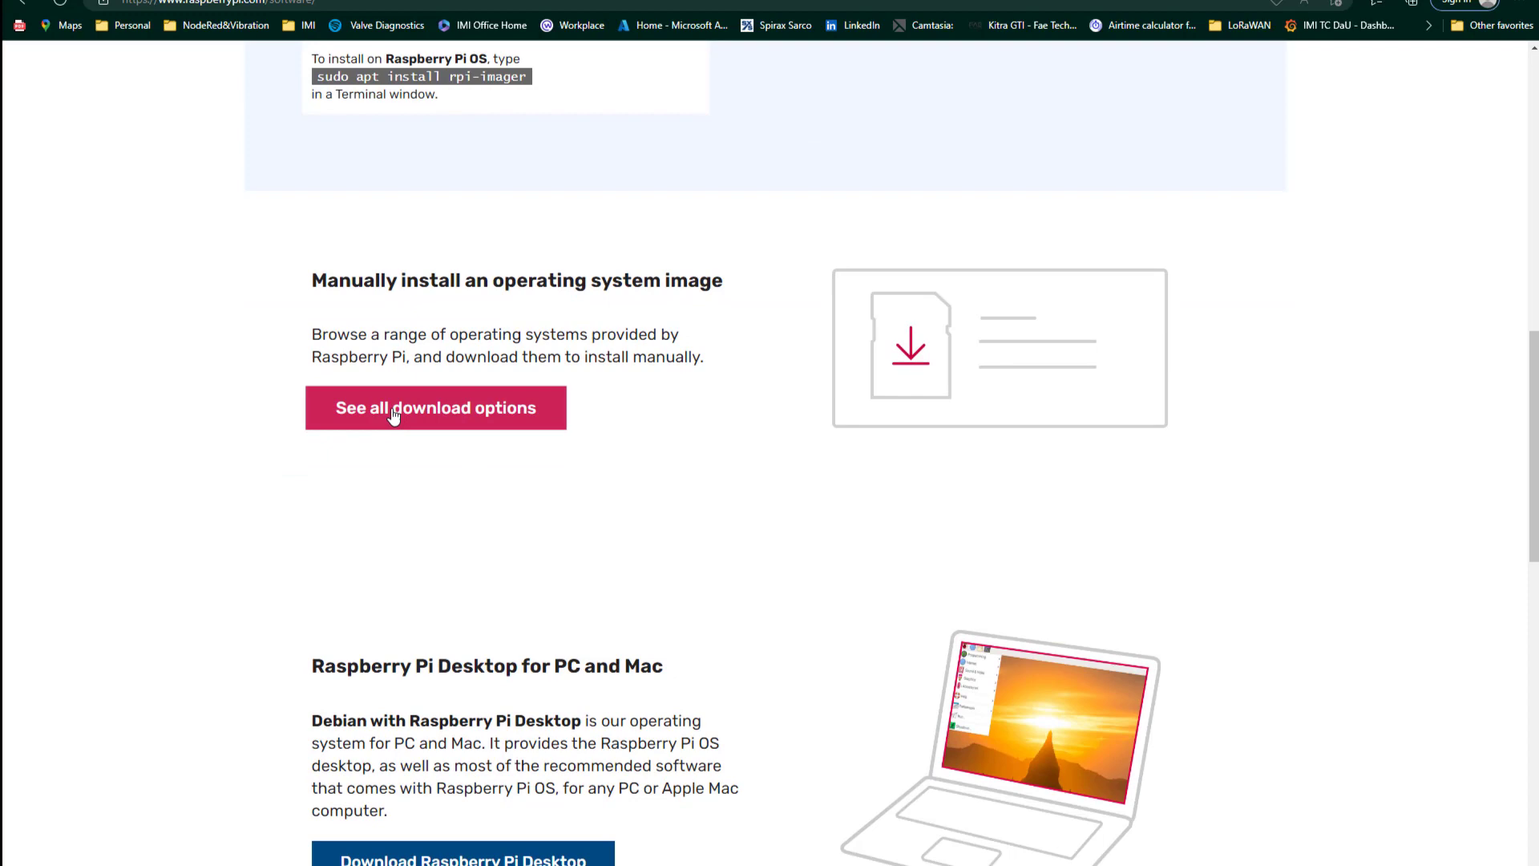
{"action": "left_click", "coordinate": [399, 412]}
{"action": "scroll", "coordinate": [594, 507], "scroll_direction": "down", "scroll_amount": 6}
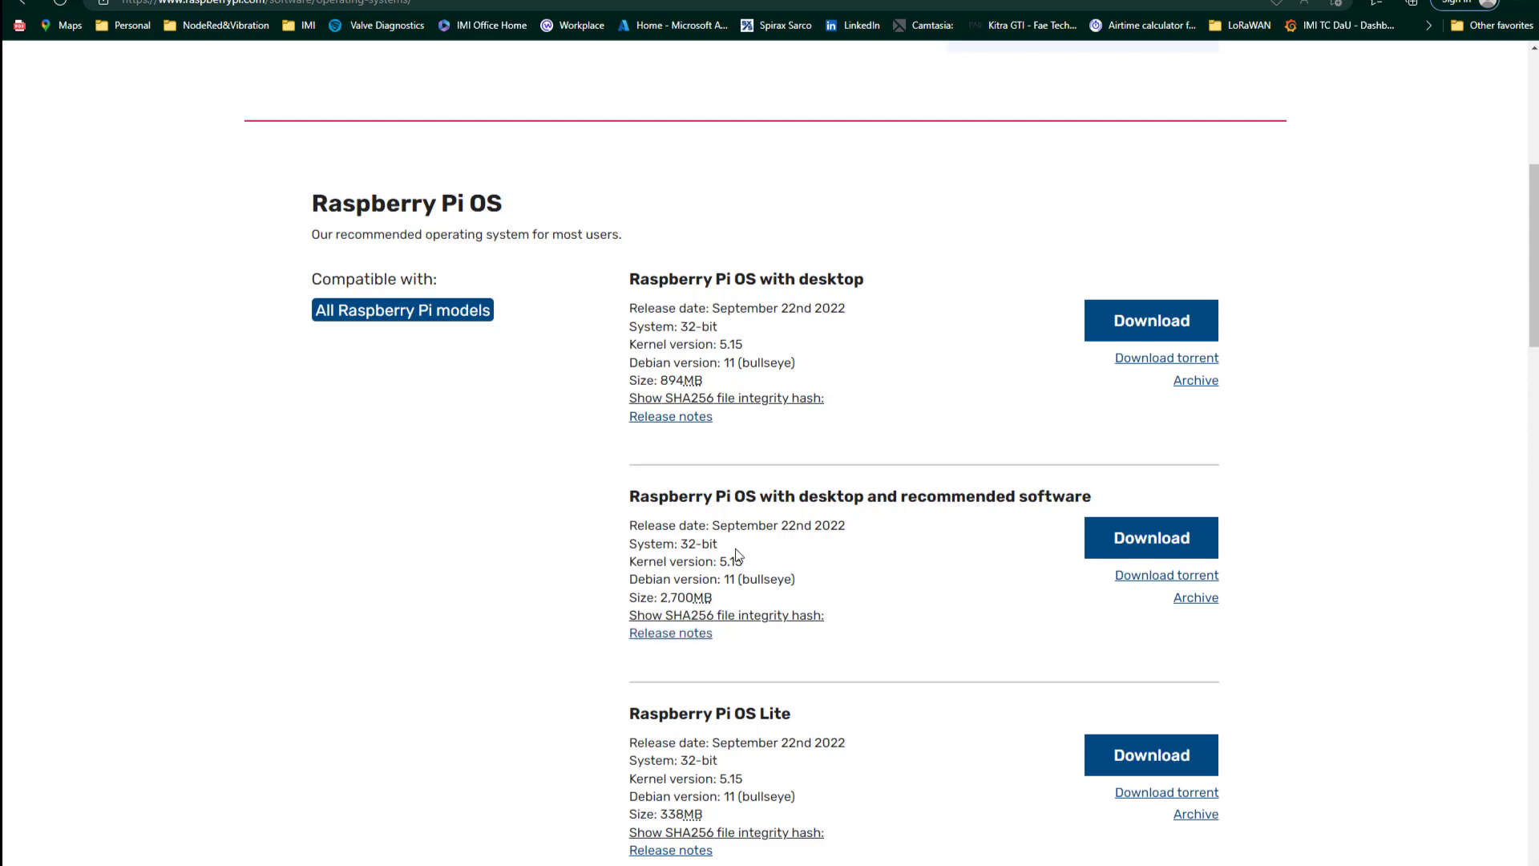
{"action": "scroll", "coordinate": [756, 624], "scroll_direction": "down", "scroll_amount": 3}
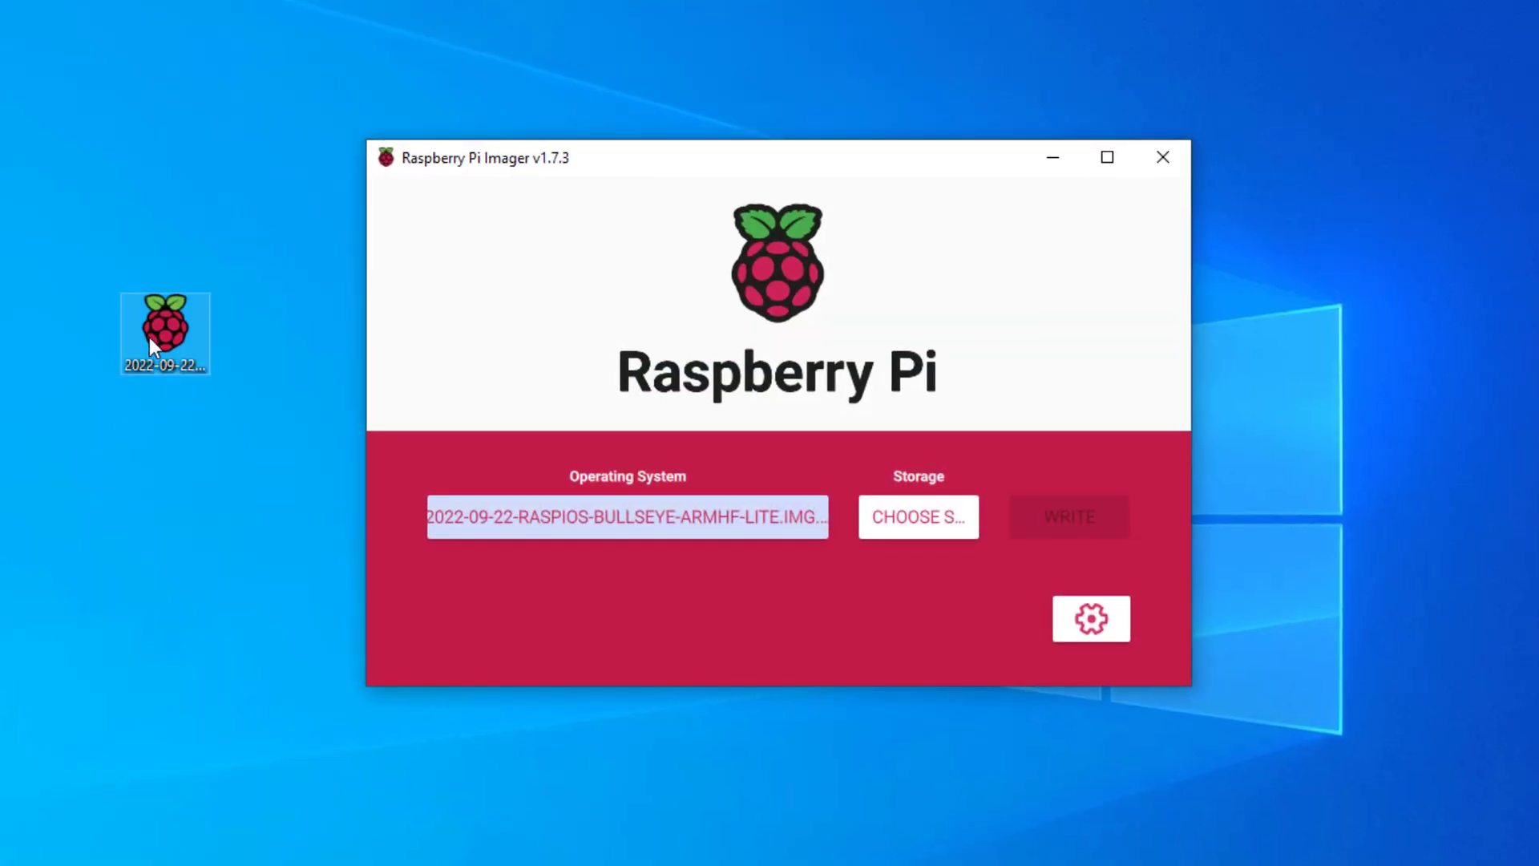
Step: Load 2022-09-22-raspios-bullseye-armhf-lite.img.xz as a custom OS image, then check the storage list
{"action": "left_click", "coordinate": [164, 343]}
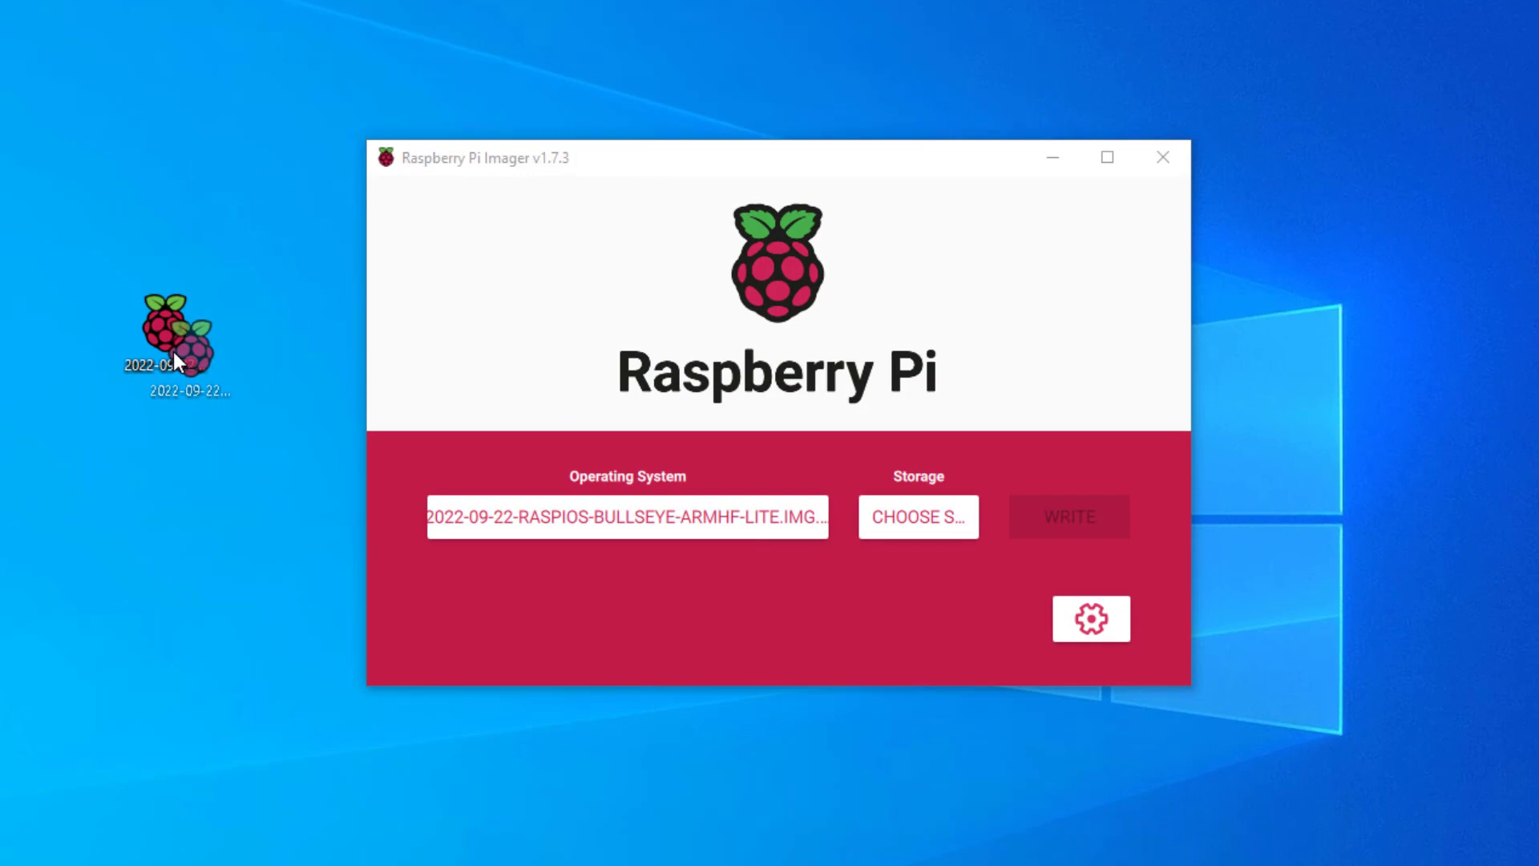
{"action": "left_click", "coordinate": [670, 517]}
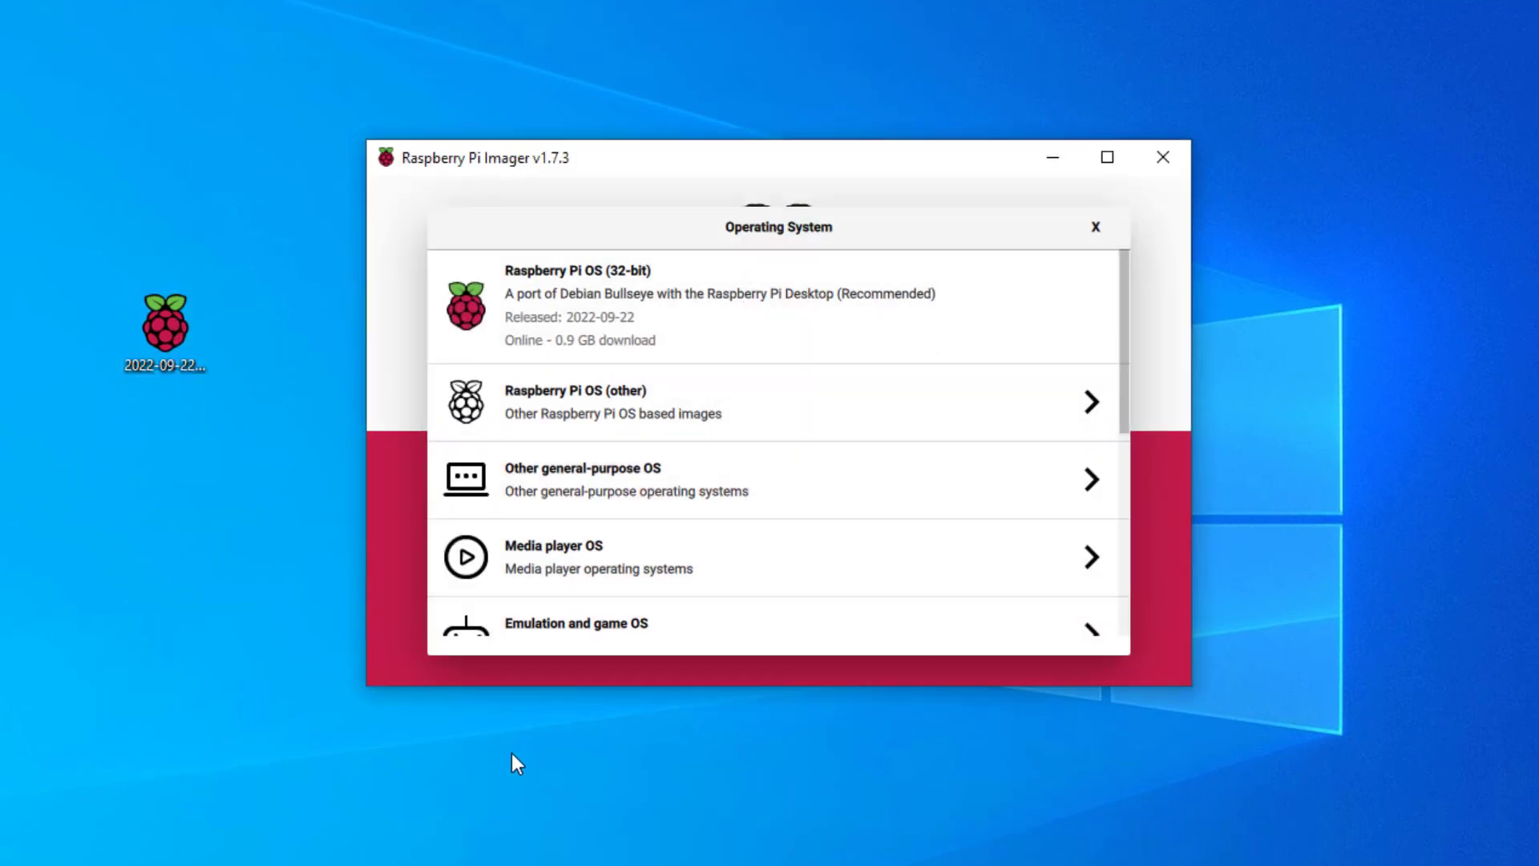
{"action": "scroll", "coordinate": [601, 601], "scroll_direction": "down", "scroll_amount": 3}
{"action": "scroll", "coordinate": [600, 609], "scroll_direction": "down", "scroll_amount": 2}
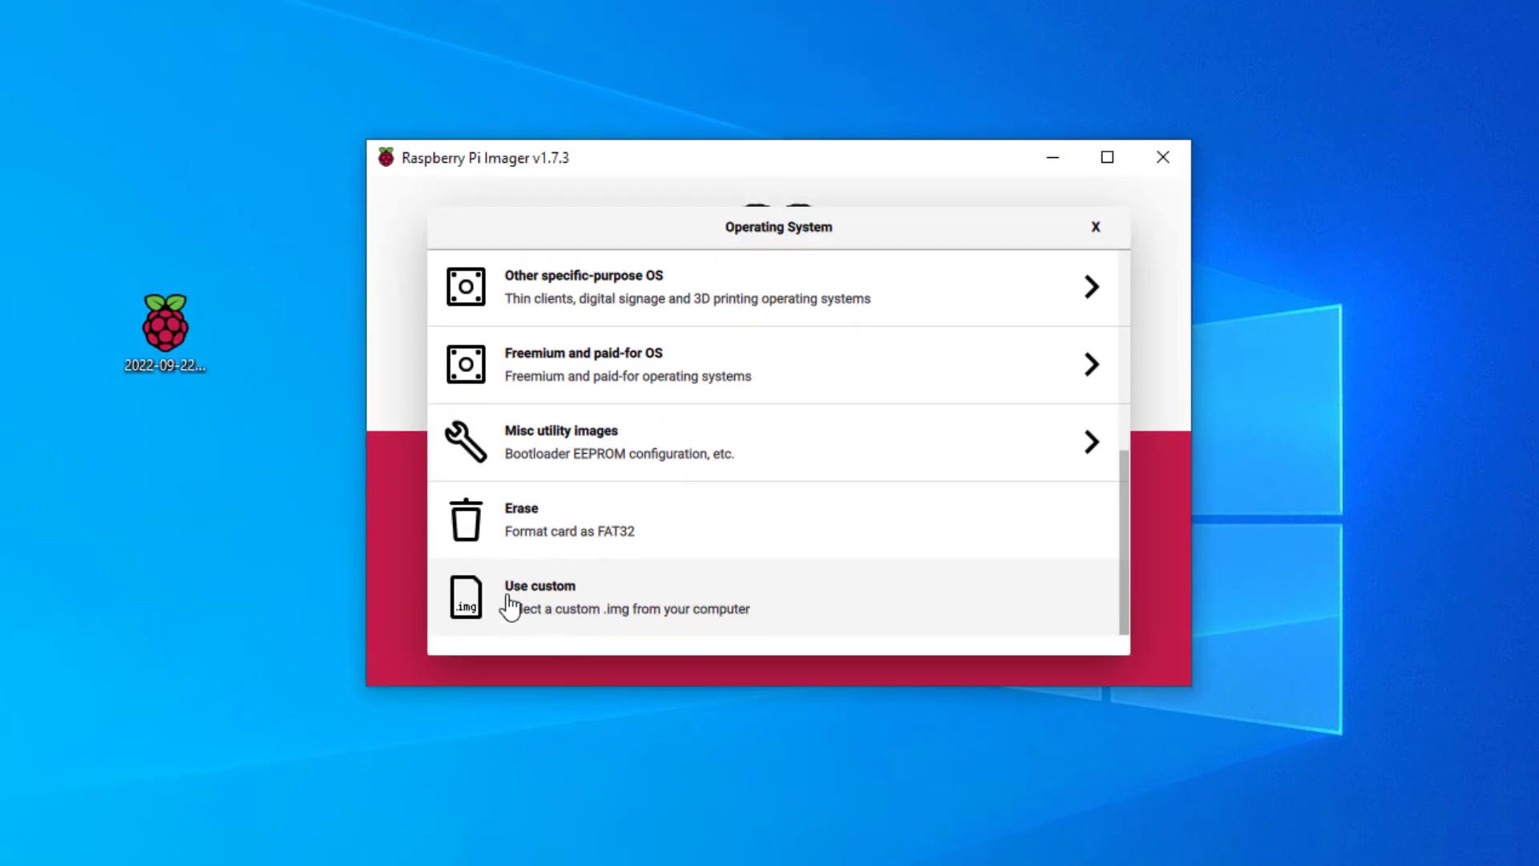
{"action": "left_click", "coordinate": [569, 600]}
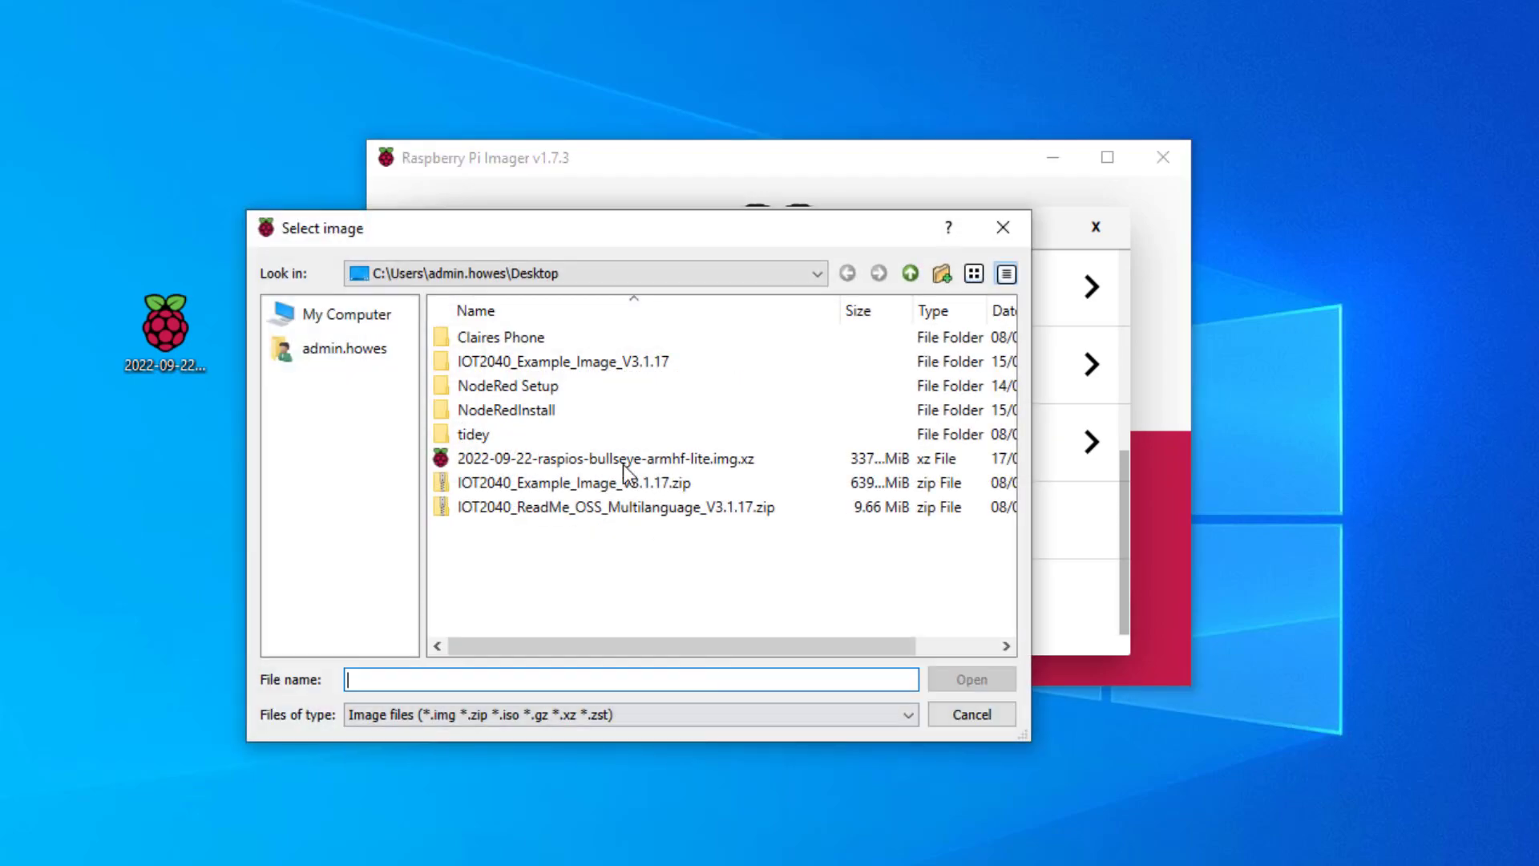
{"action": "left_click", "coordinate": [551, 462]}
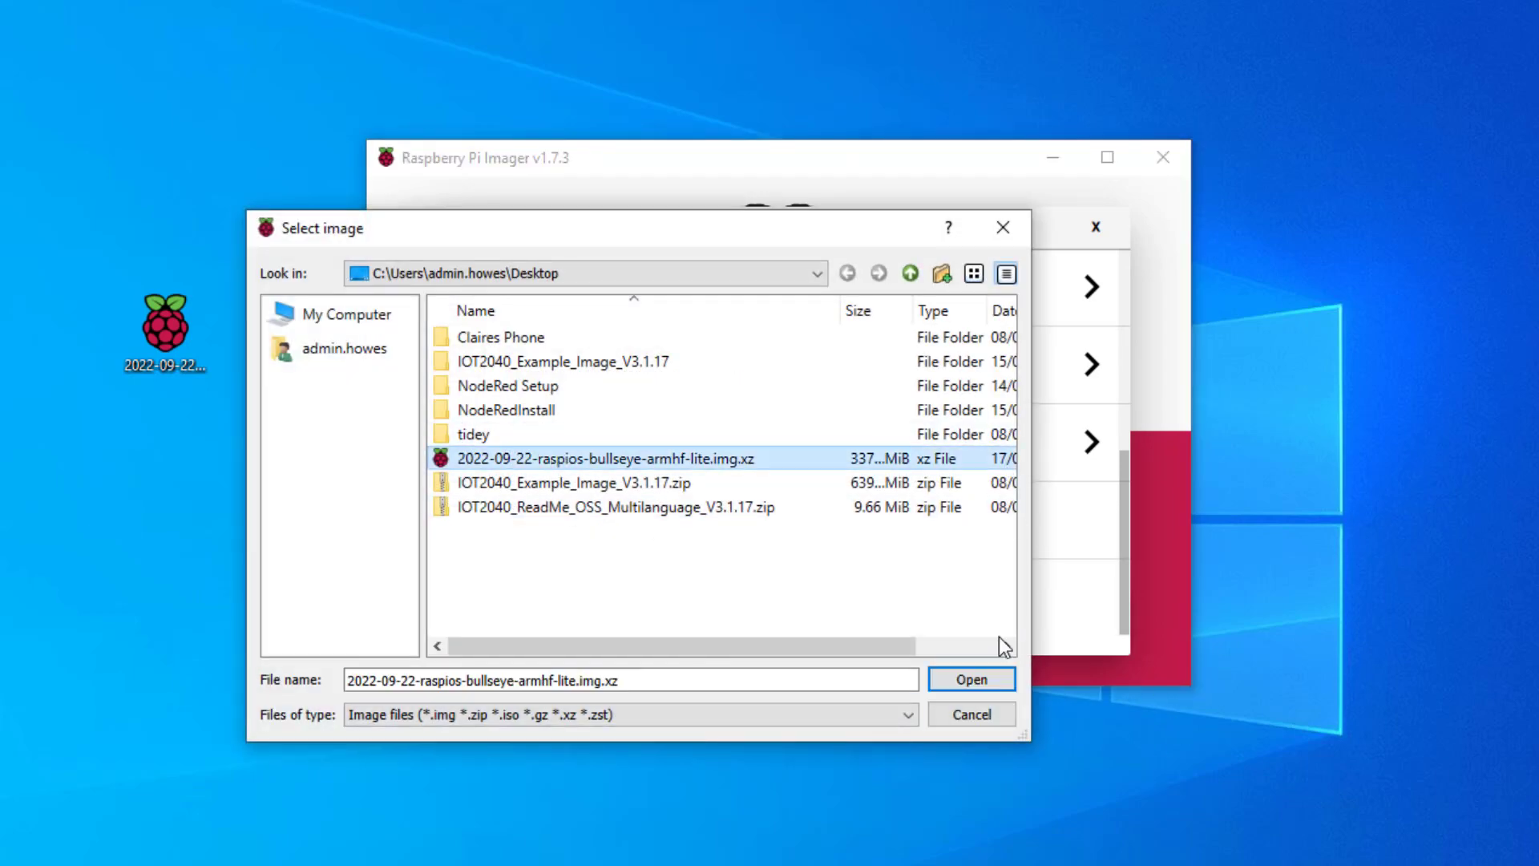
{"action": "left_click", "coordinate": [971, 679]}
{"action": "left_click", "coordinate": [890, 523]}
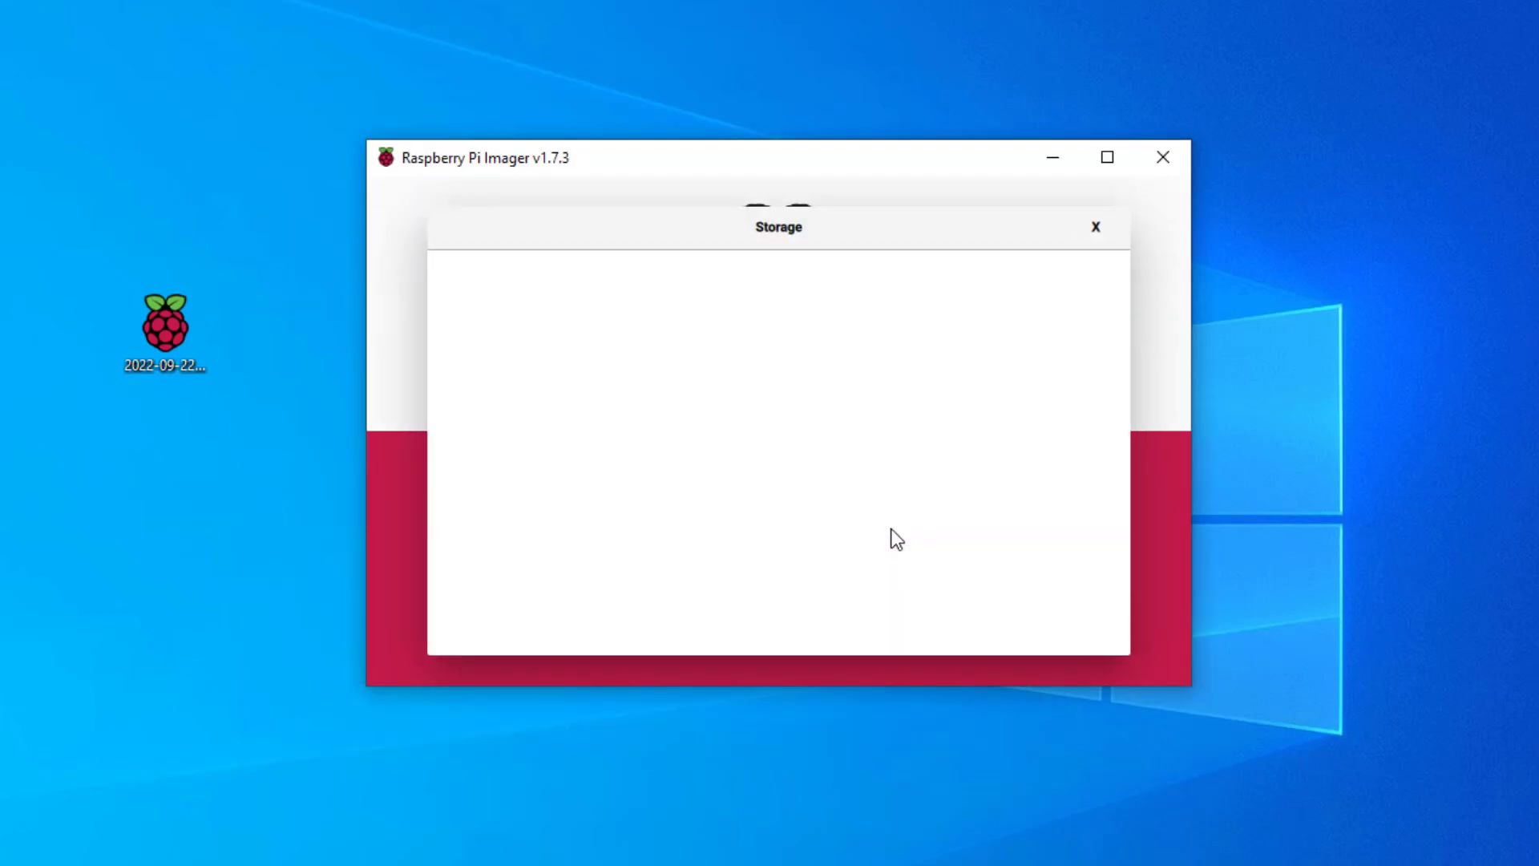
Step: Review the advanced options: hostname HowesZero, SSH password login, user pi and wireless LAN
{"action": "left_click", "coordinate": [1096, 228]}
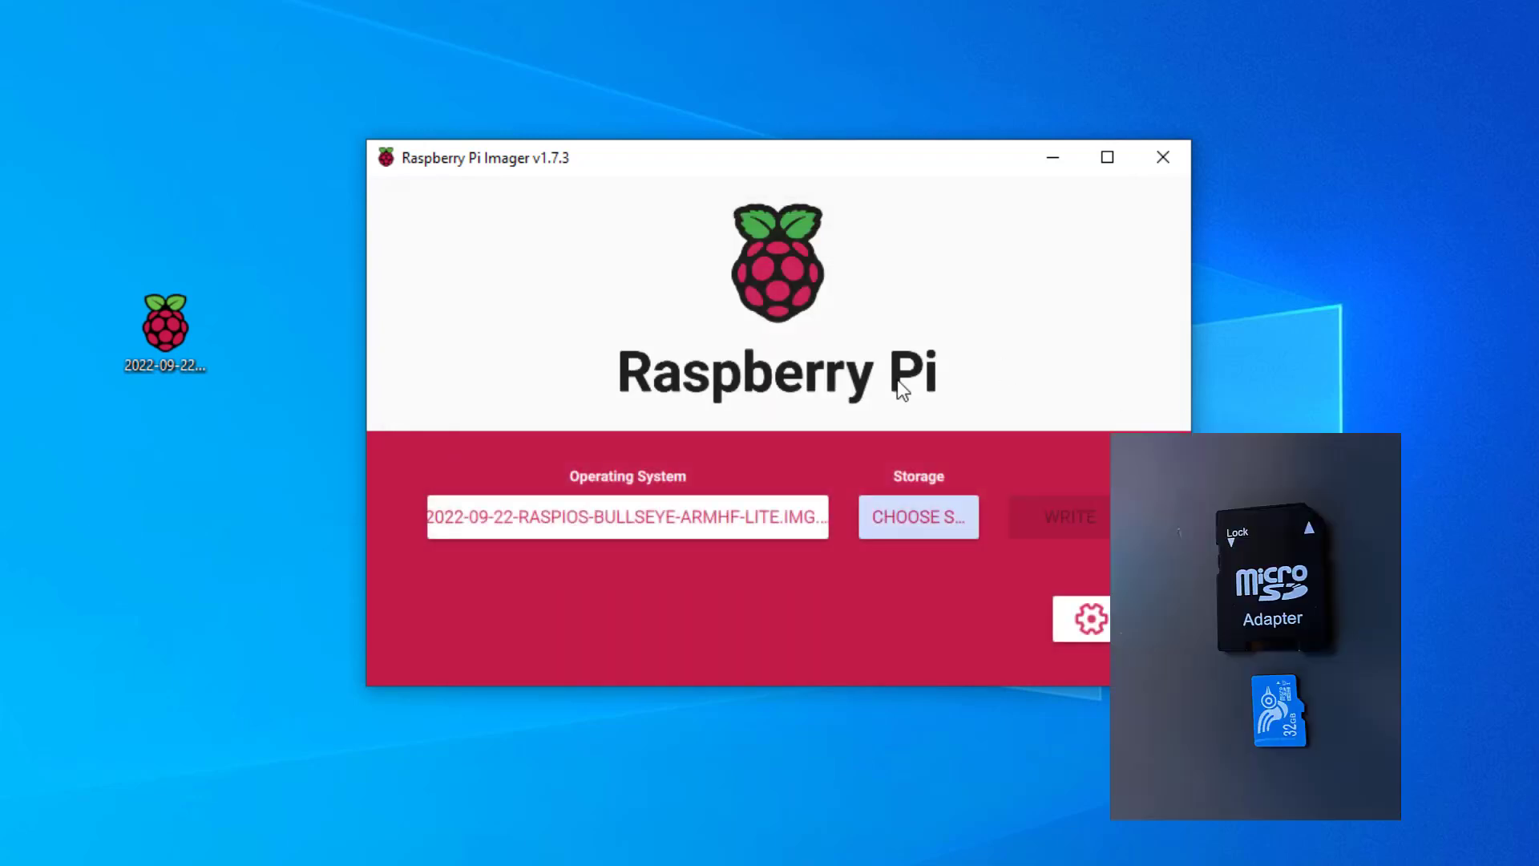
{"action": "left_click", "coordinate": [1094, 618]}
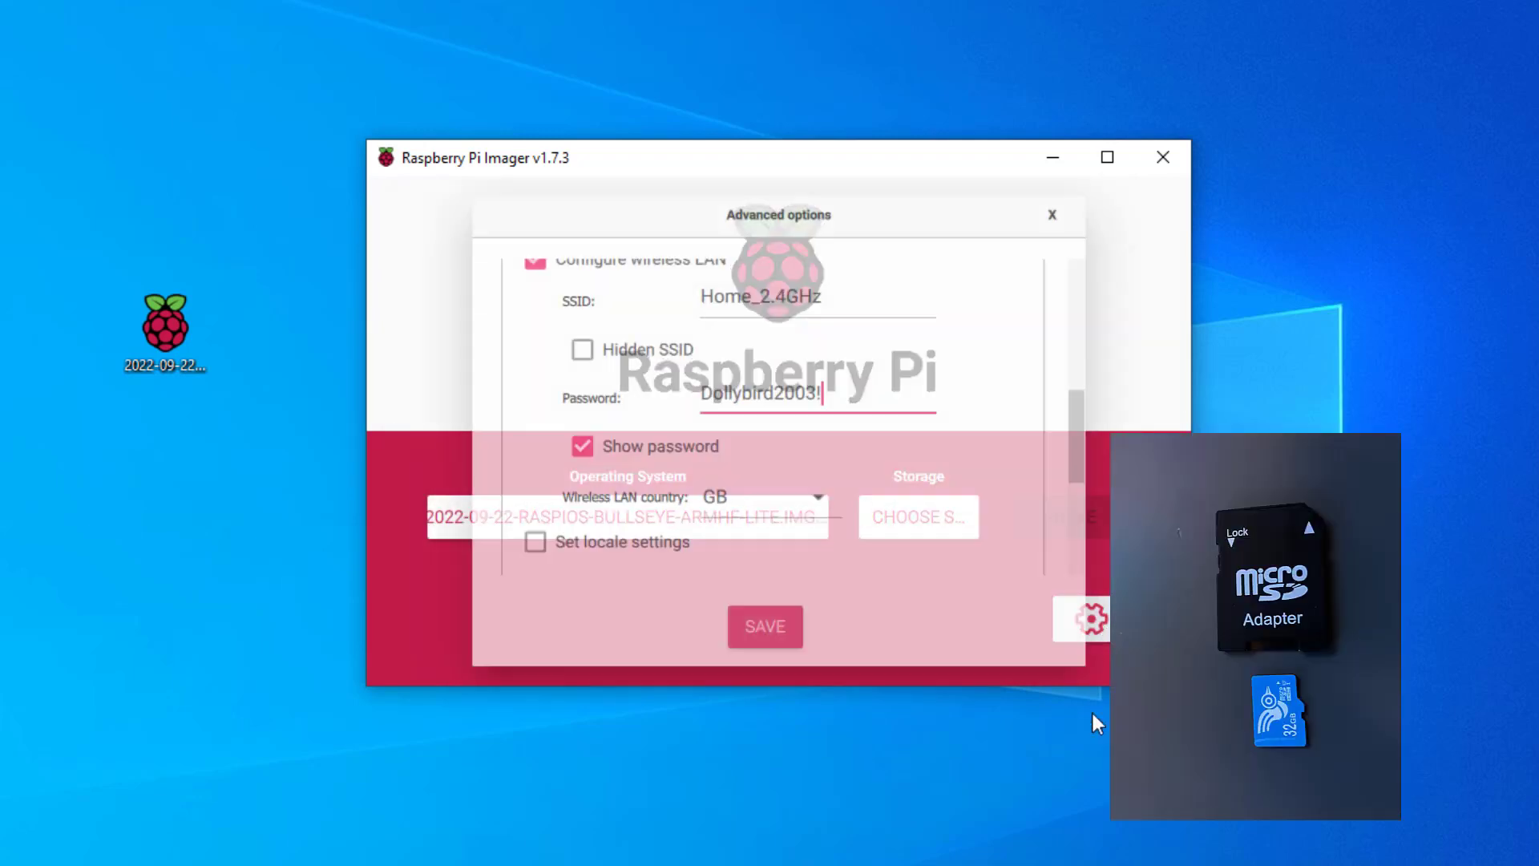
{"action": "left_click", "coordinate": [687, 348]}
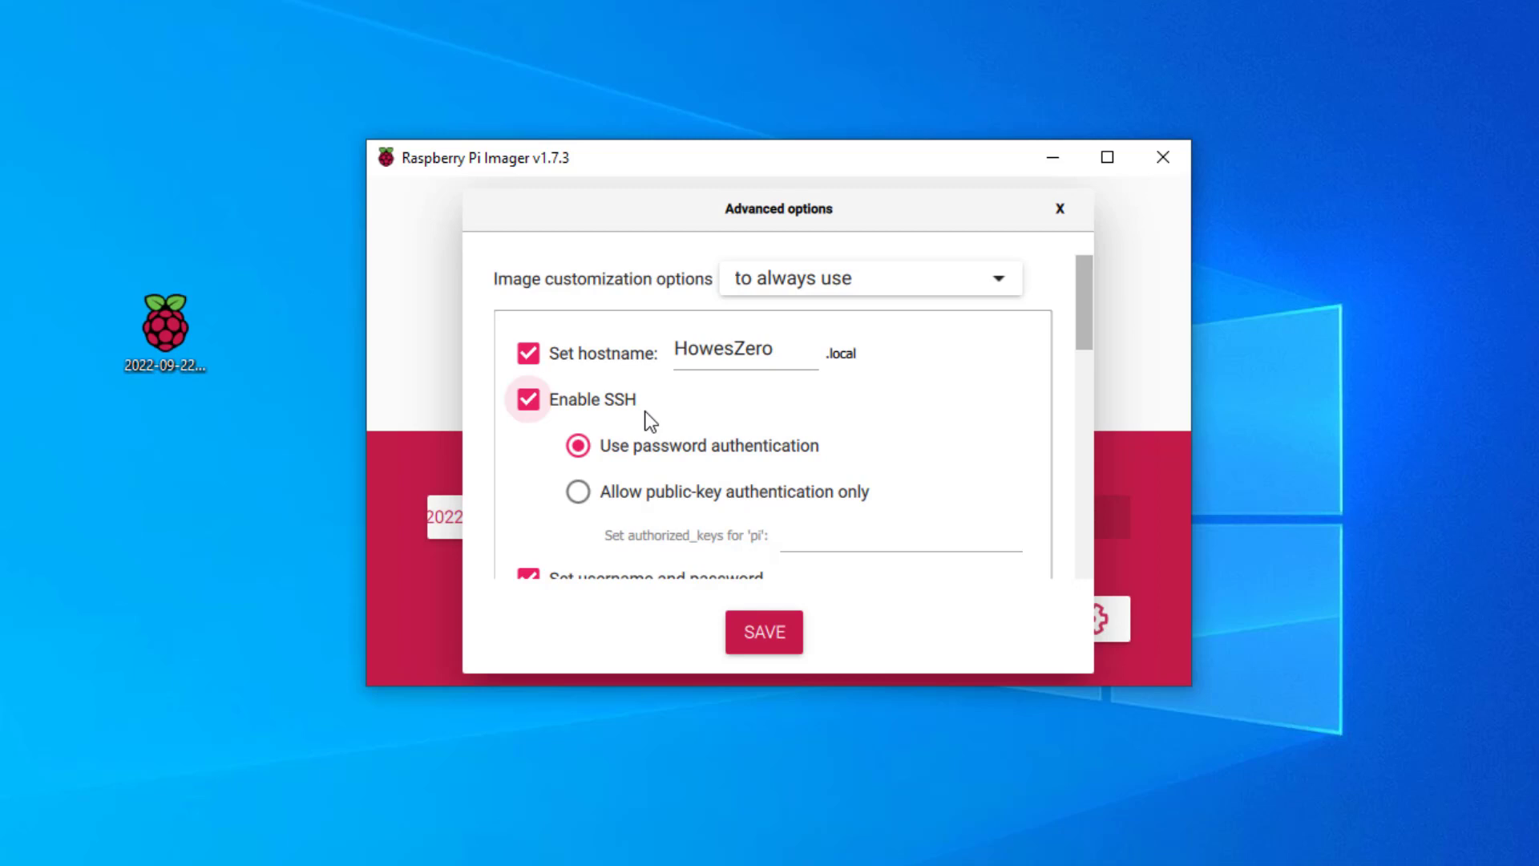
{"action": "scroll", "coordinate": [674, 282], "scroll_direction": "down", "scroll_amount": 3}
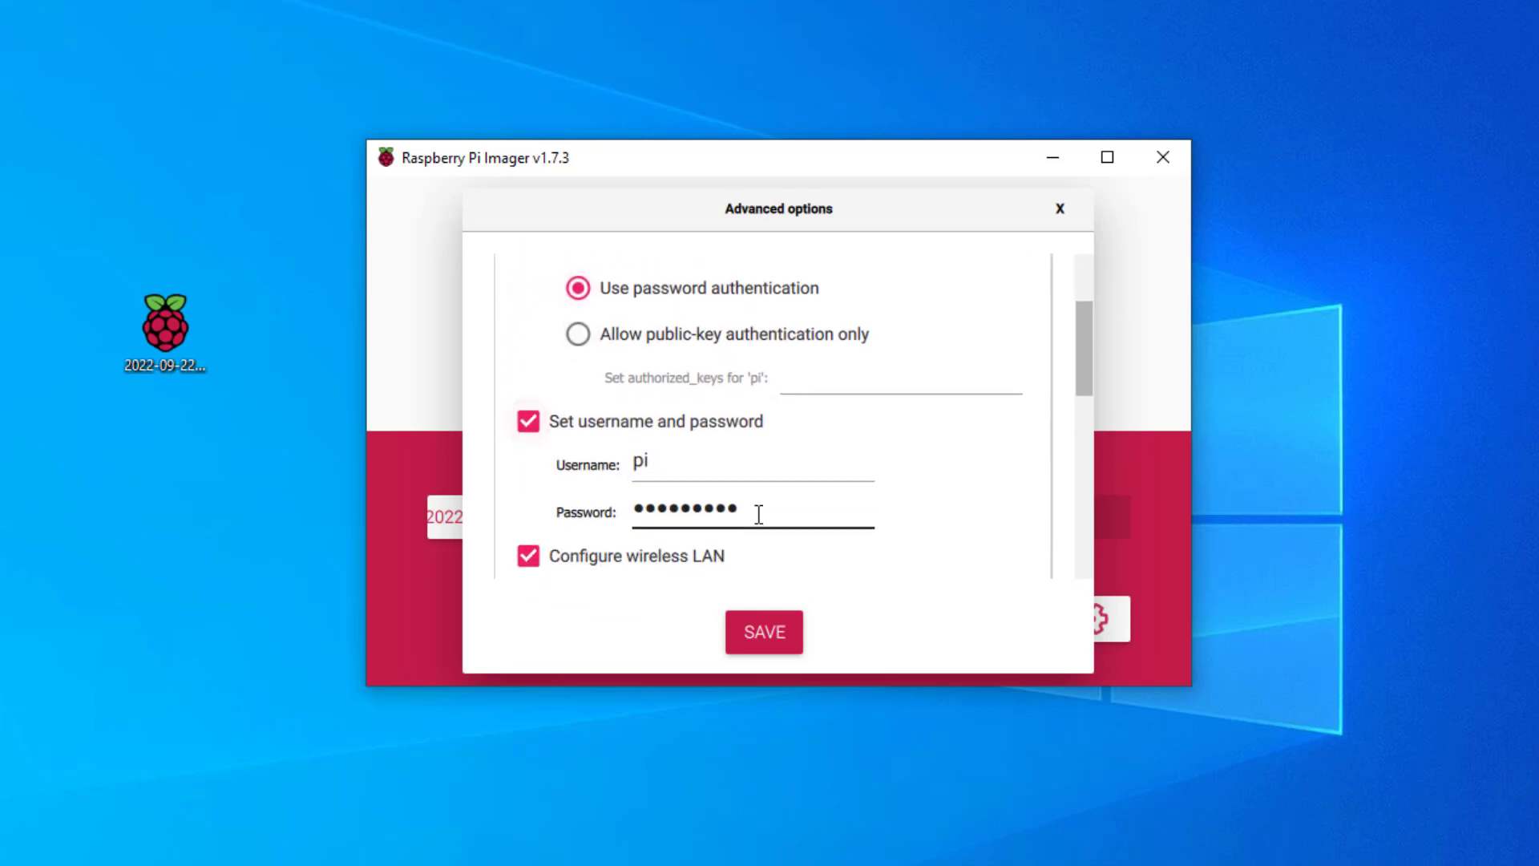
{"action": "scroll", "coordinate": [565, 320], "scroll_direction": "down", "scroll_amount": 4}
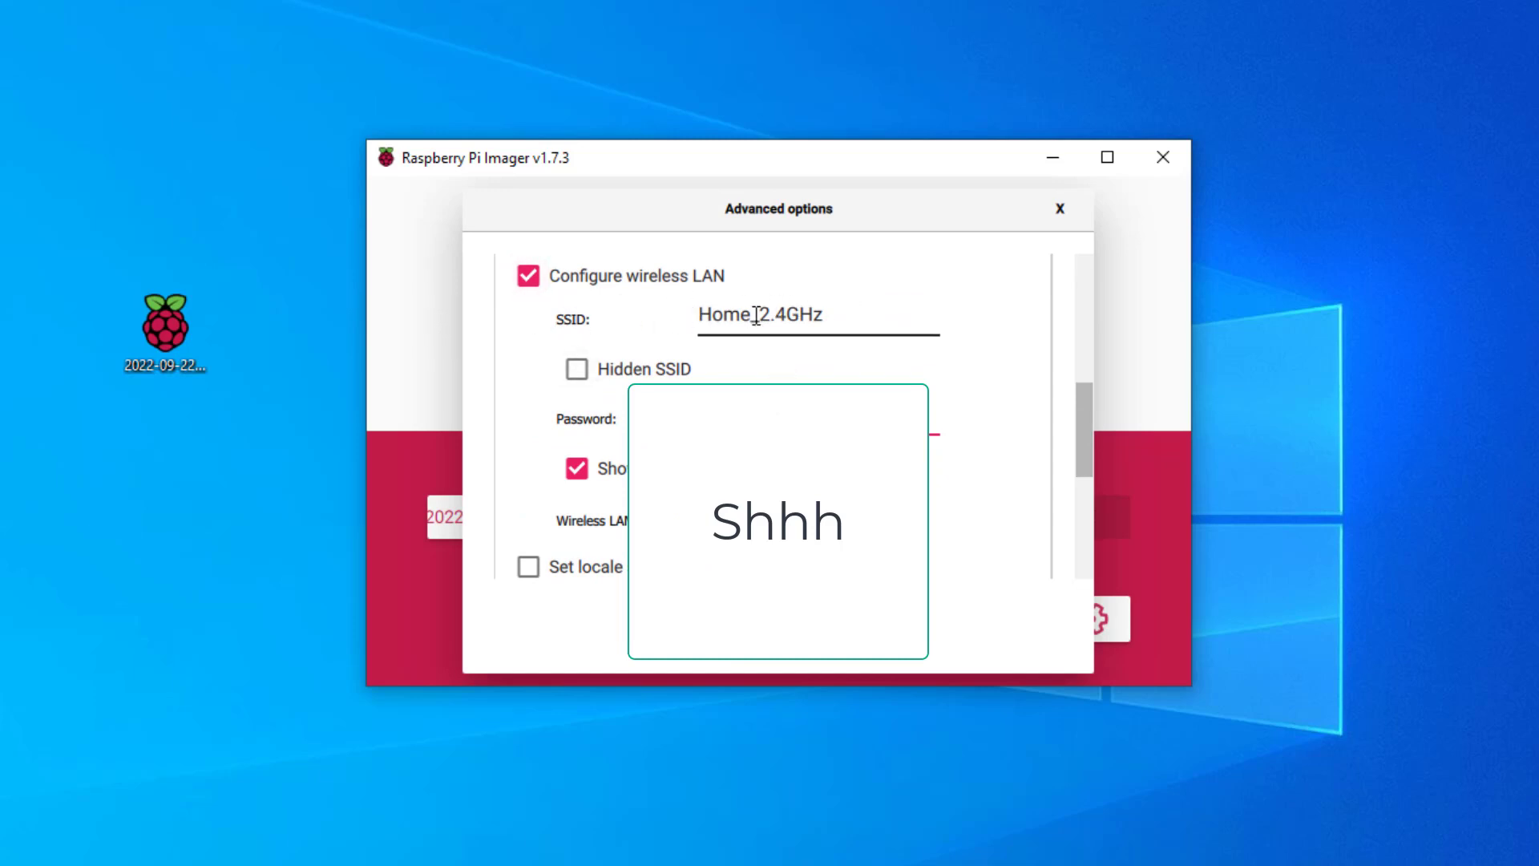
{"action": "scroll", "coordinate": [938, 457], "scroll_direction": "up", "scroll_amount": 3}
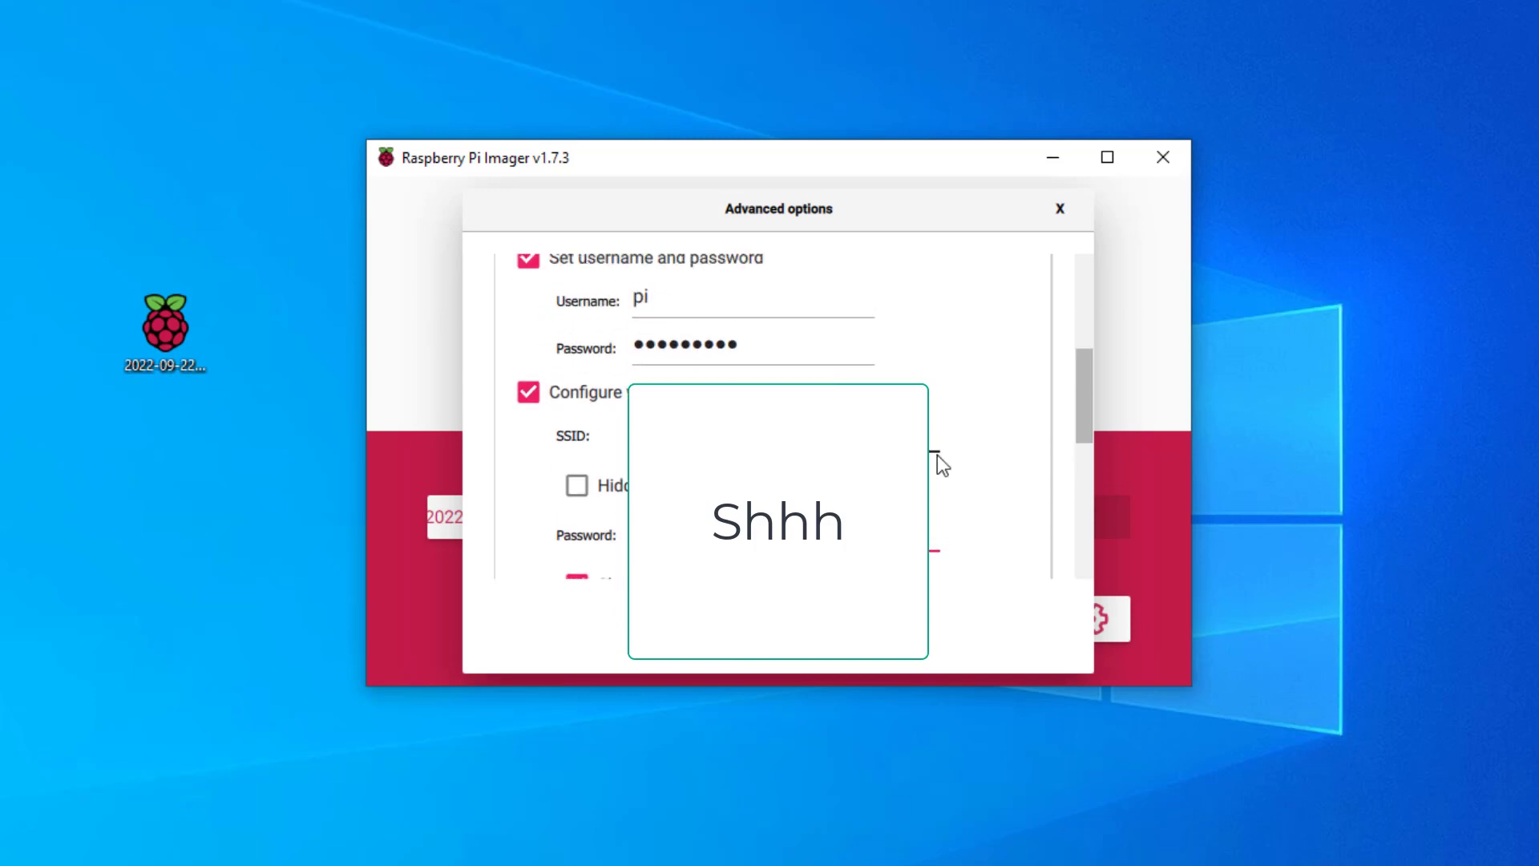
{"action": "scroll", "coordinate": [938, 457], "scroll_direction": "up", "scroll_amount": 3}
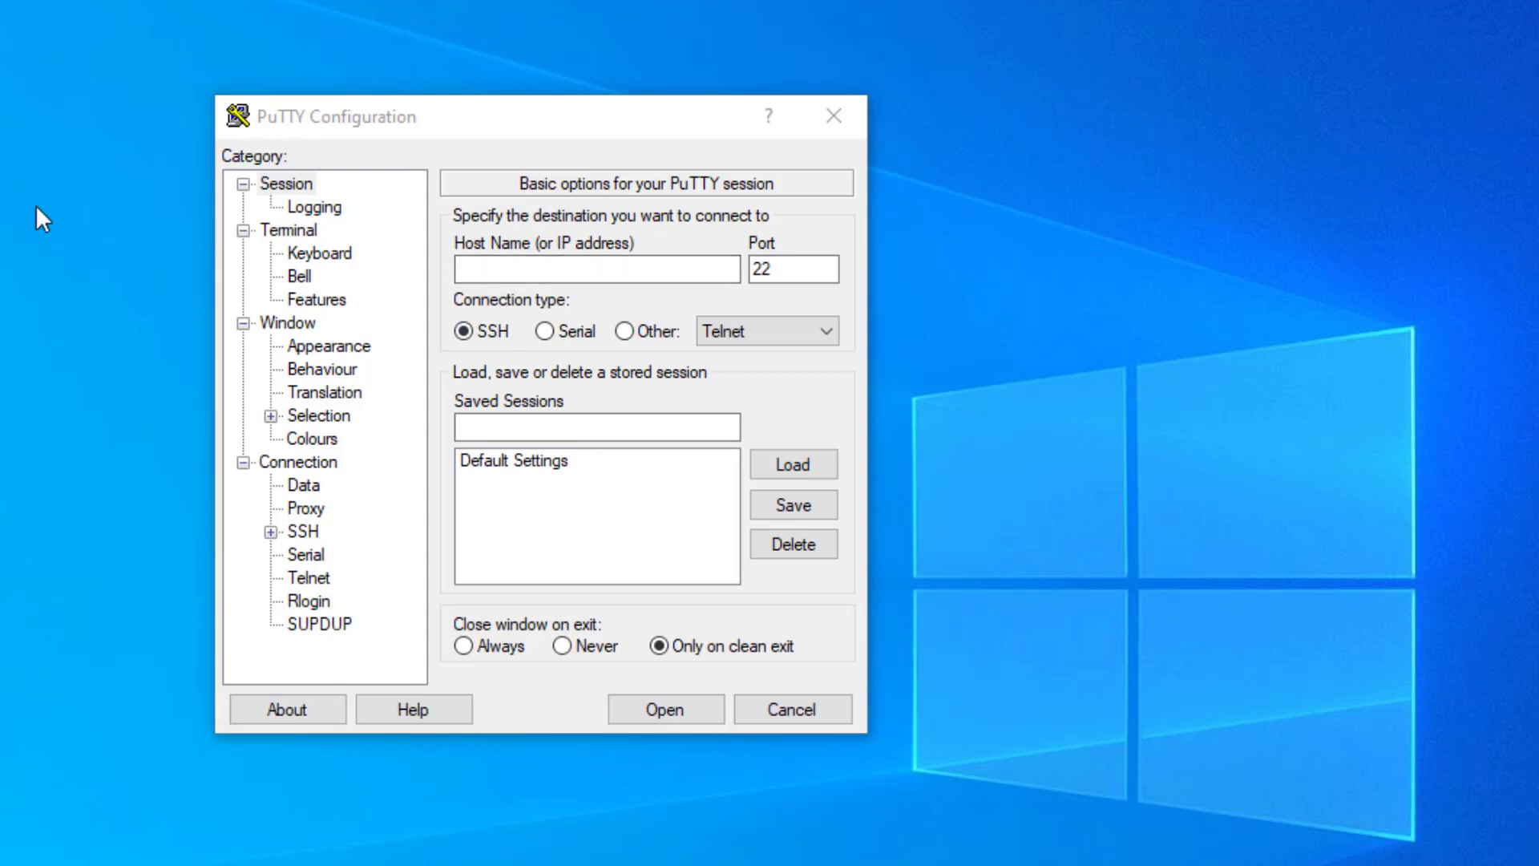
Step: Connect PuTTY over SSH to host howeszero and log in as user pi
{"action": "left_click", "coordinate": [503, 272]}
{"action": "type", "text": "h"}
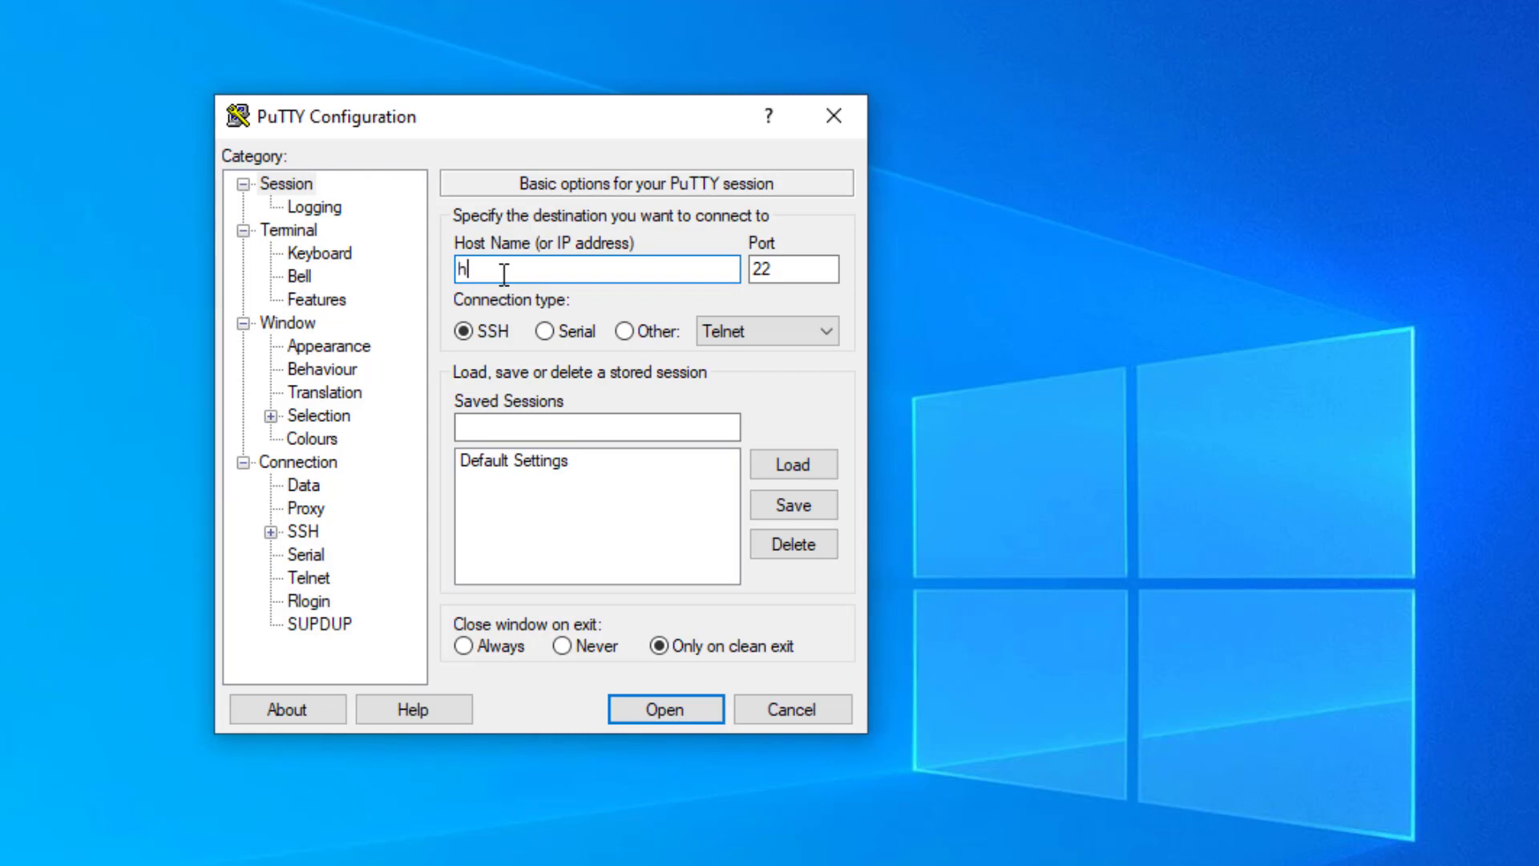
{"action": "type", "text": "owelster"}
{"action": "key", "text": "BackSpace"}
{"action": "key", "text": "BackSpace"}
{"action": "key", "text": "BackSpace"}
{"action": "type", "text": "zero"}
{"action": "left_click", "coordinate": [675, 703]}
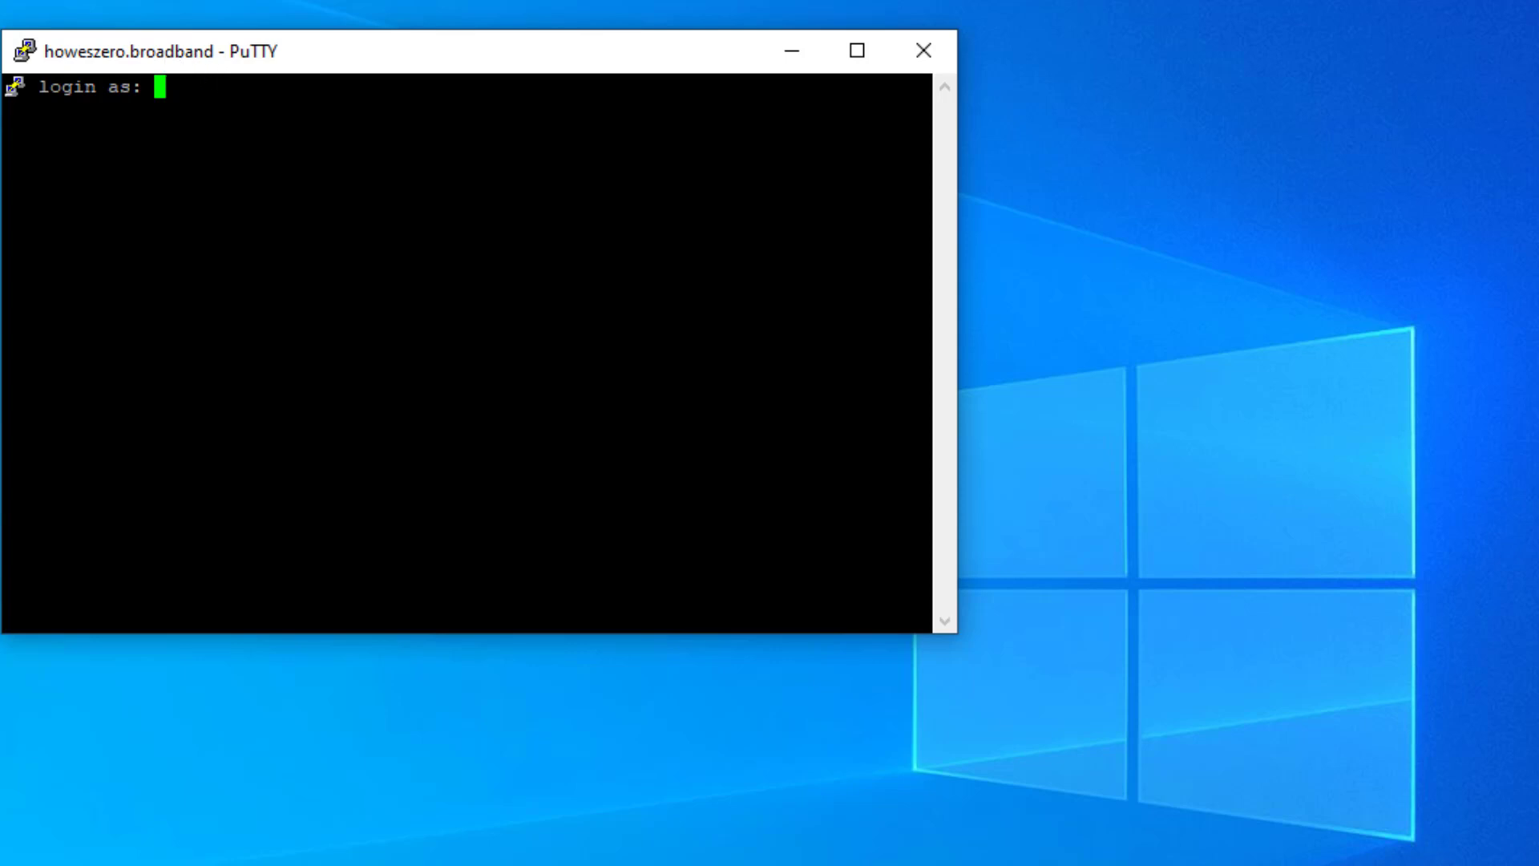
{"action": "type", "text": "pi"}
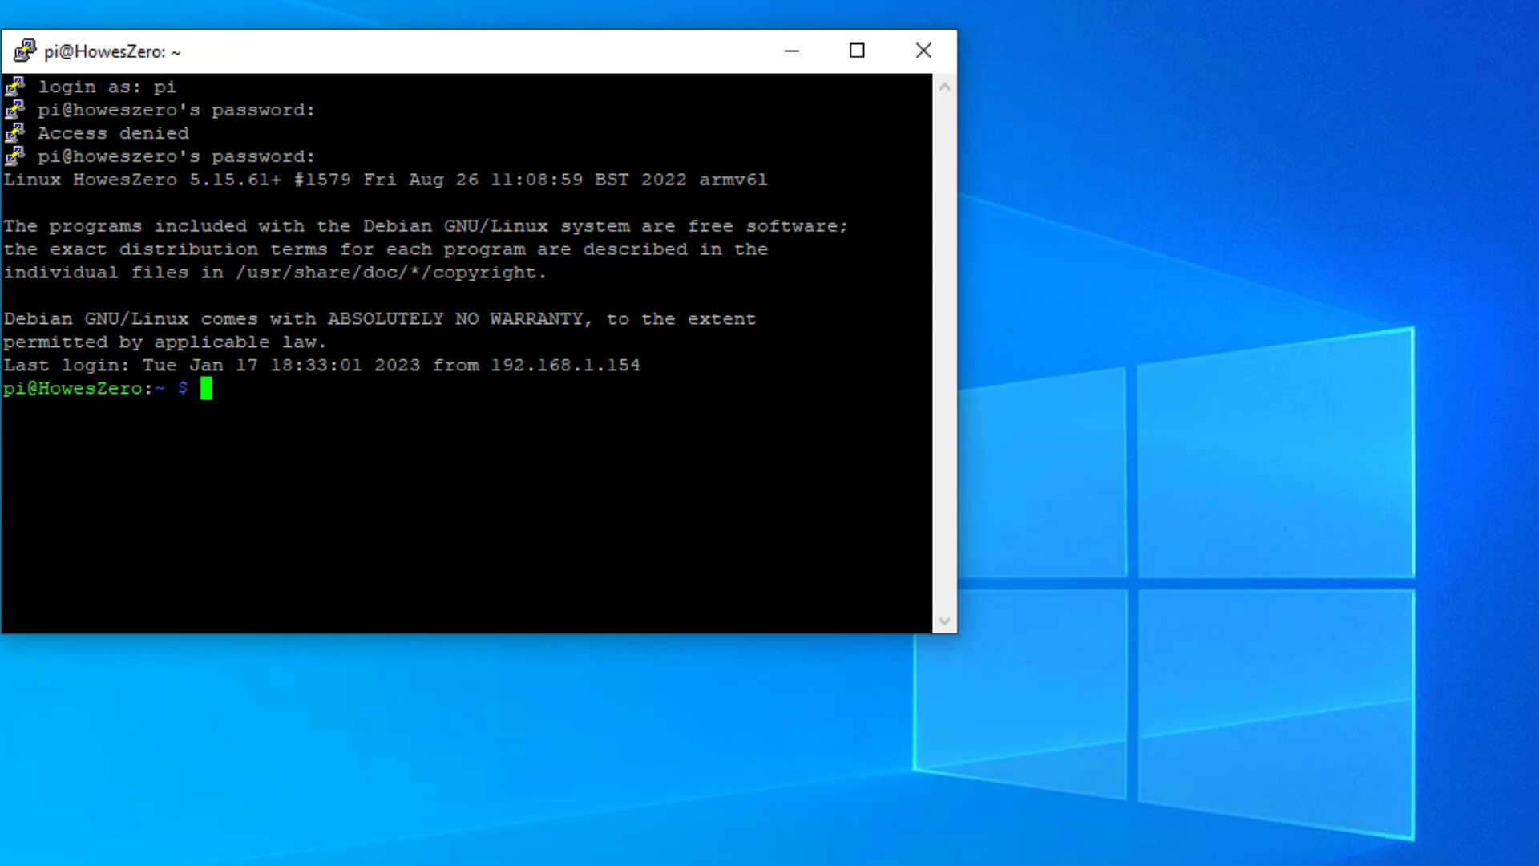
Step: Run htop on the Pi and enlarge the PuTTY window to show more processes
{"action": "type", "text": "htop"}
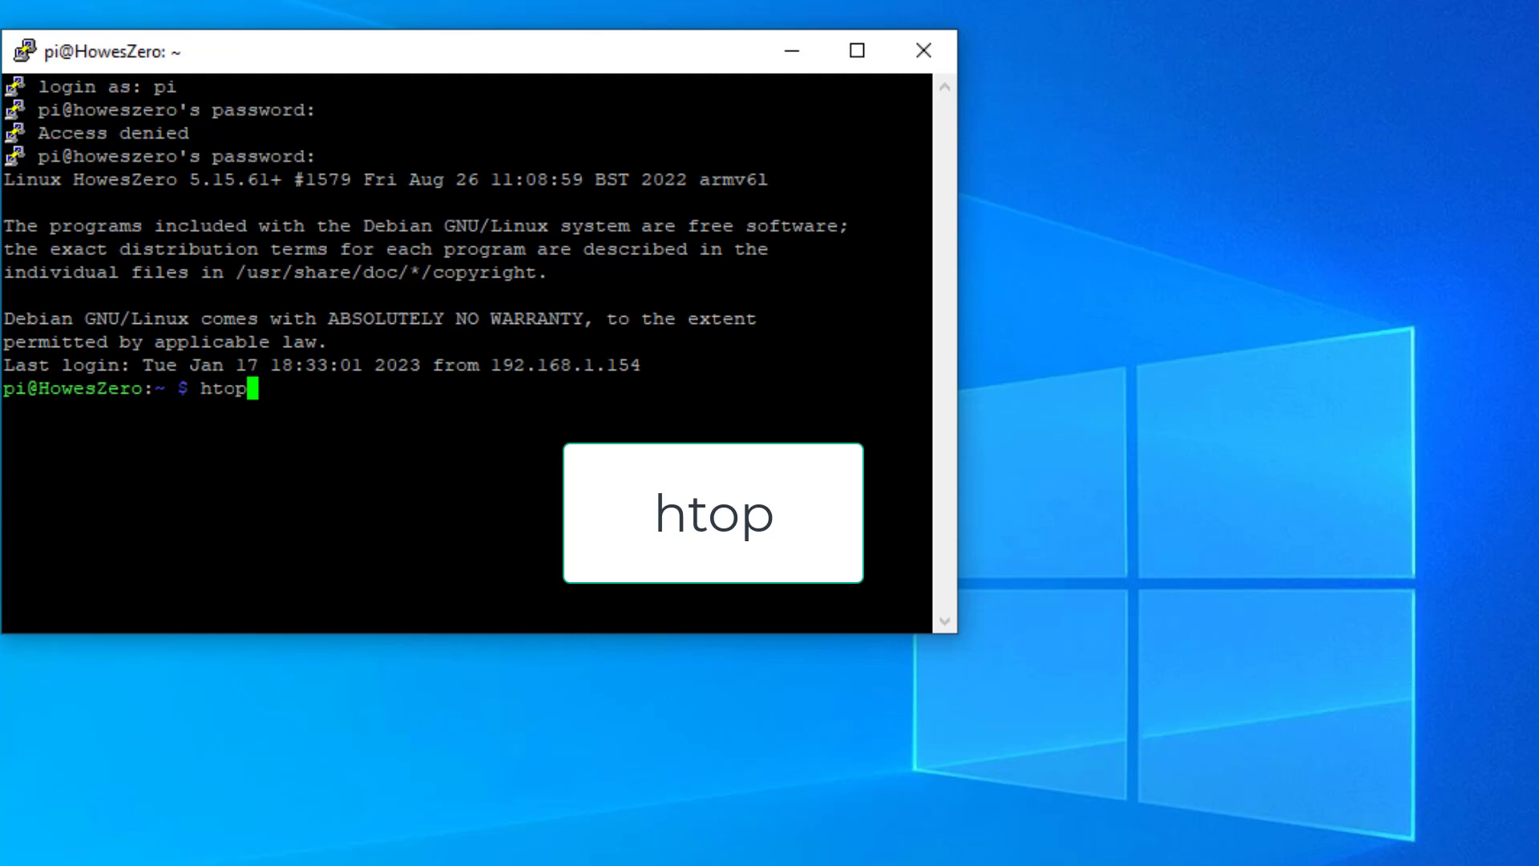
{"action": "key", "text": "Return"}
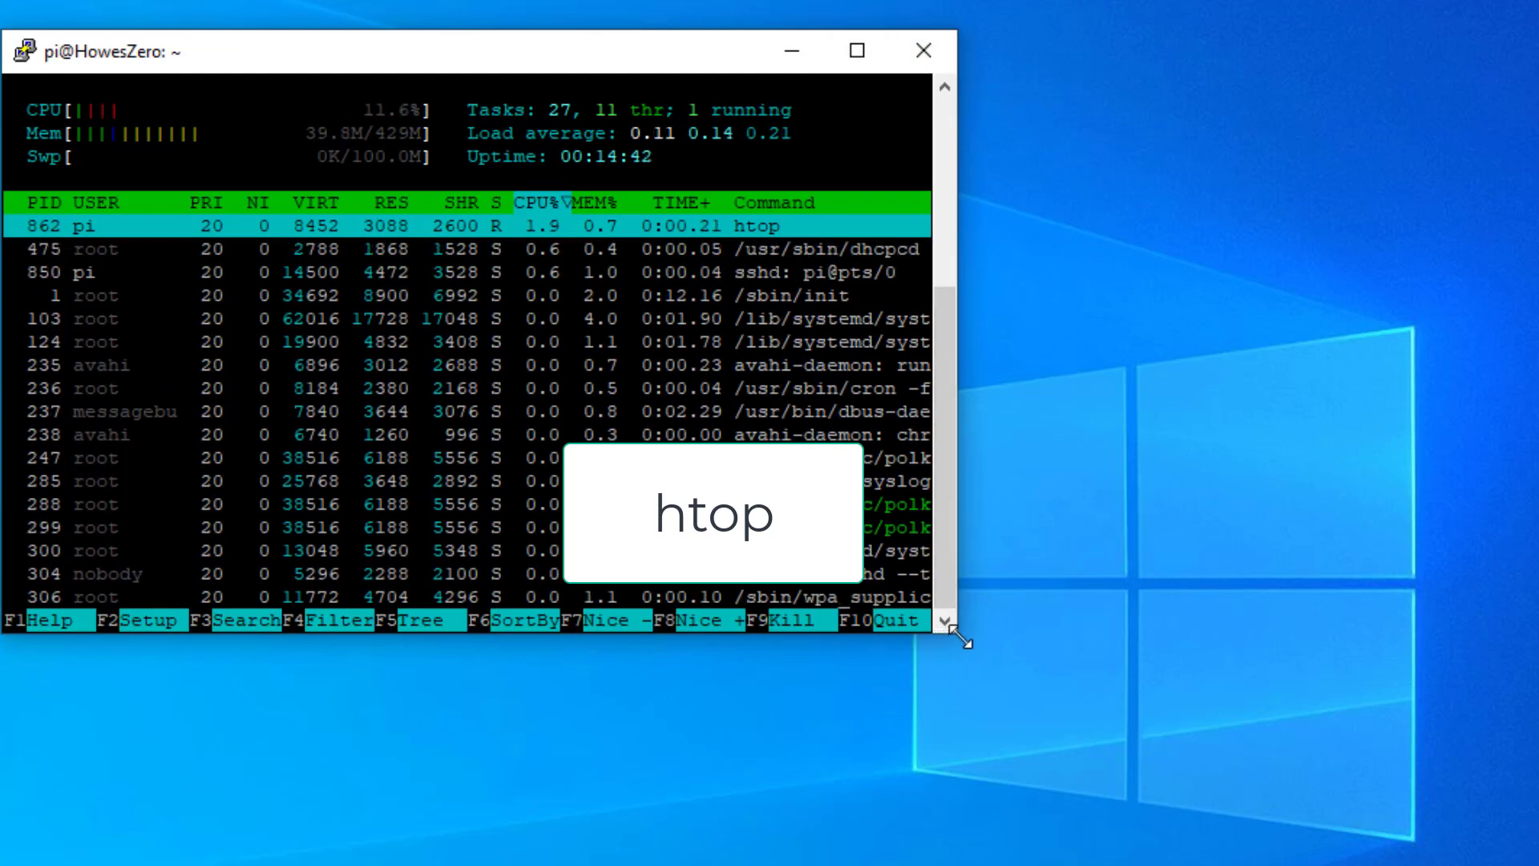
{"action": "left_click_drag", "start_coordinate": [955, 646], "coordinate": [1513, 865]}
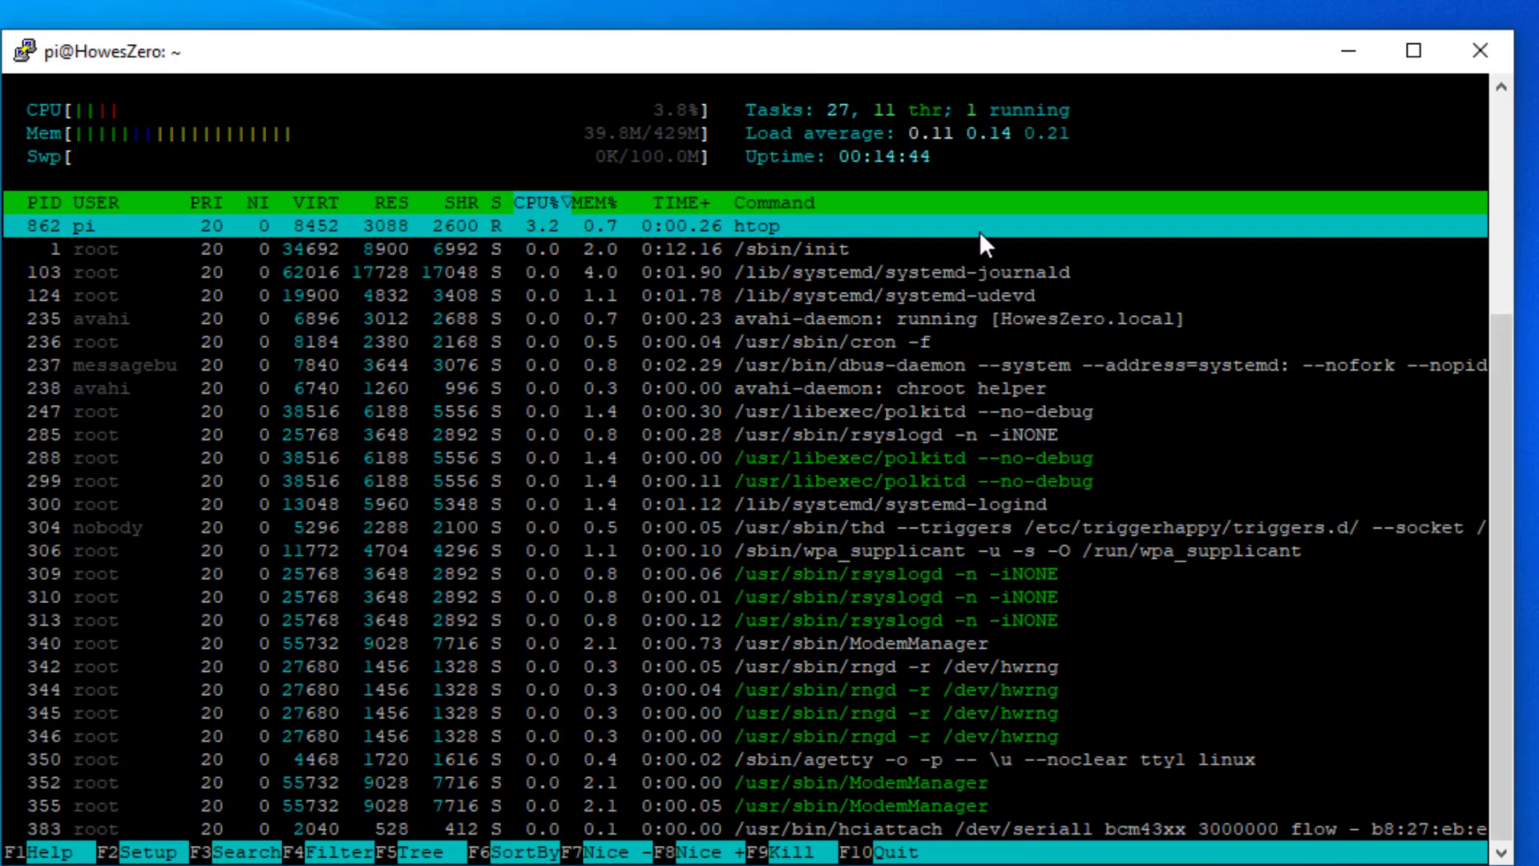